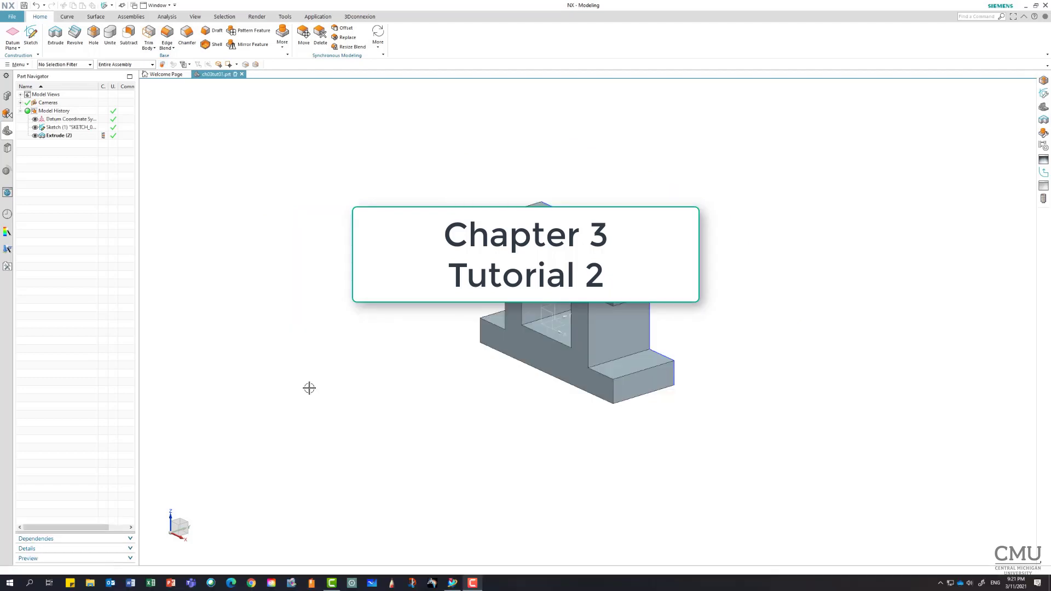
- Create a new millimetre Model part named ch03tut02.prt
{"action": "left_click", "coordinate": [12, 17]}
{"action": "left_click", "coordinate": [327, 228]}
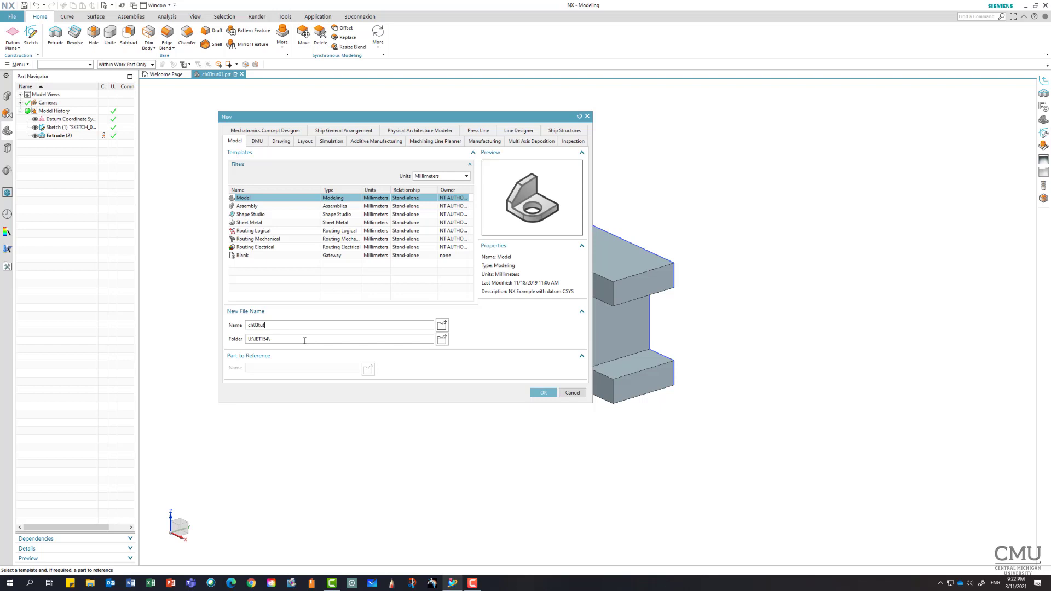
{"action": "key", "text": "Return"}
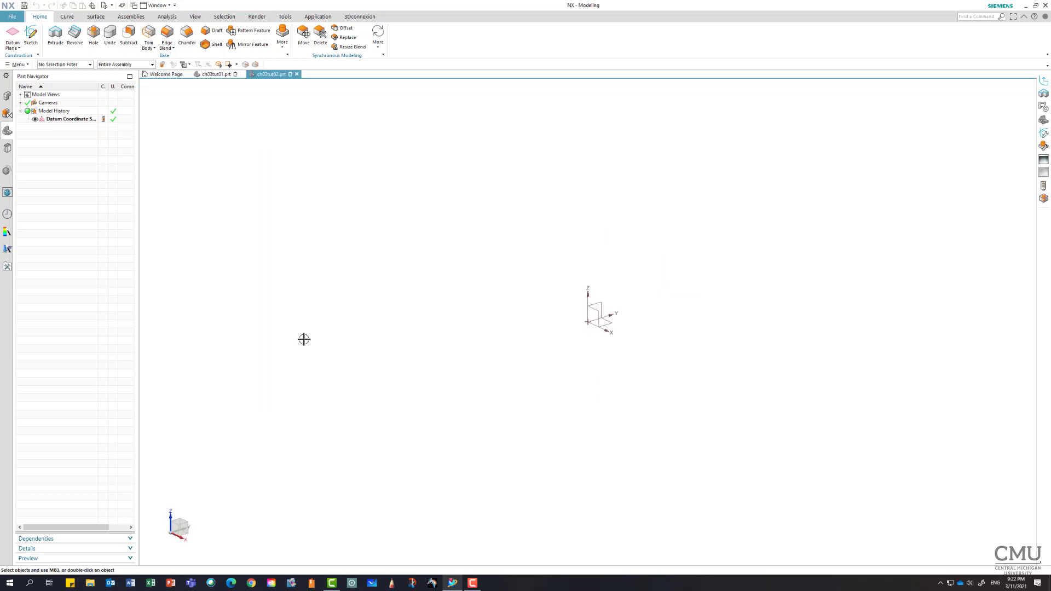
- Start a new sketch on the XY datum plane
{"action": "left_click", "coordinate": [522, 370]}
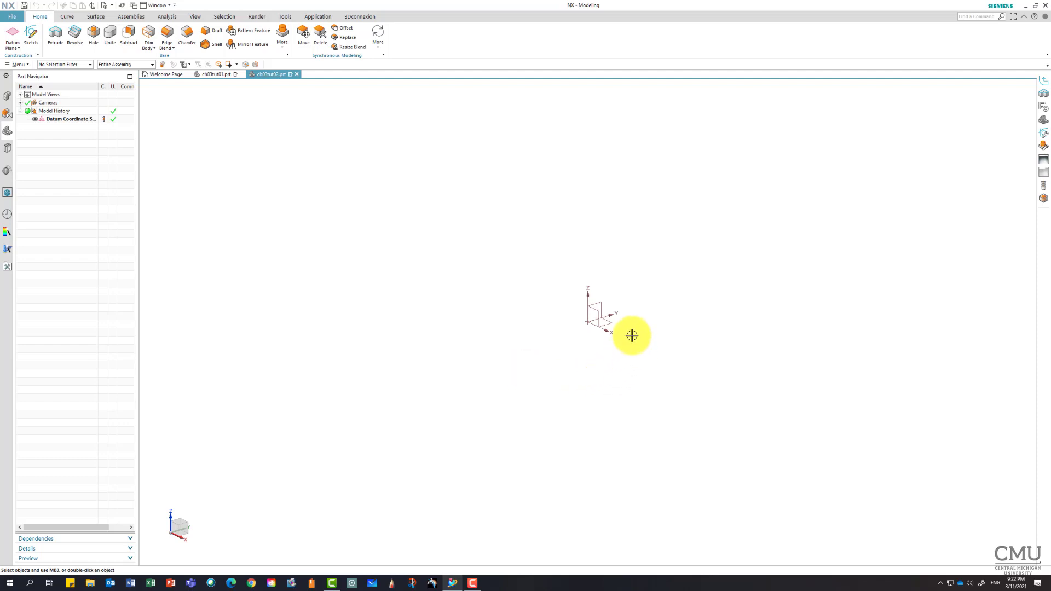
{"action": "left_click", "coordinate": [28, 33]}
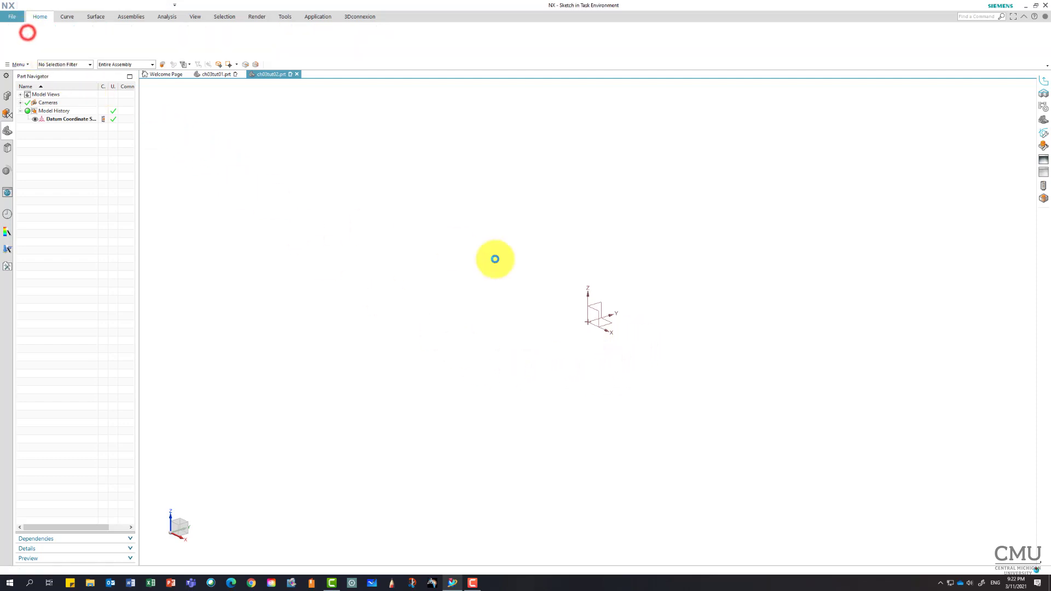
{"action": "left_click", "coordinate": [608, 319]}
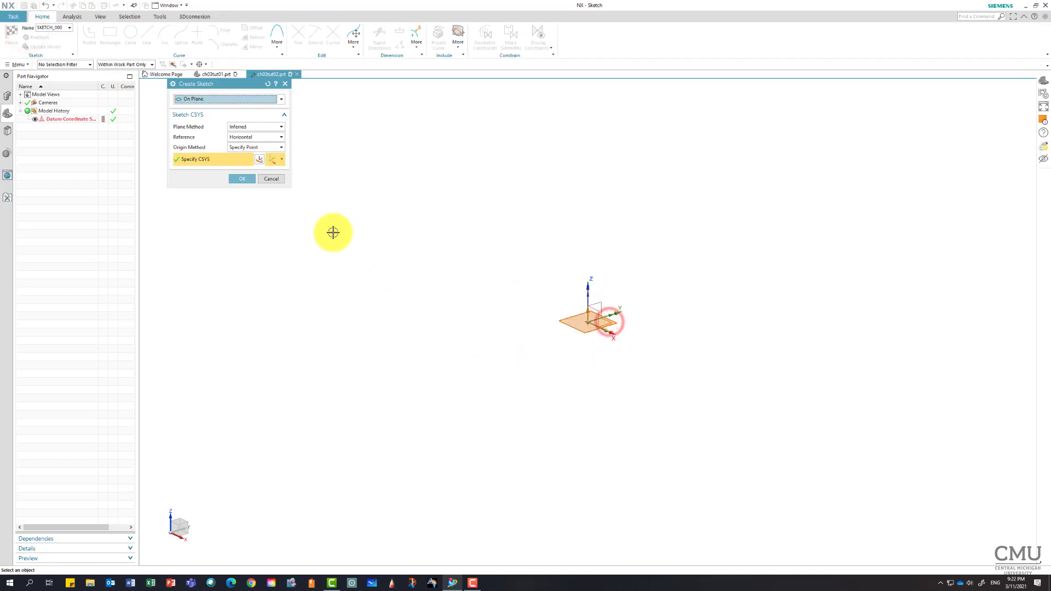
{"action": "left_click", "coordinate": [244, 179]}
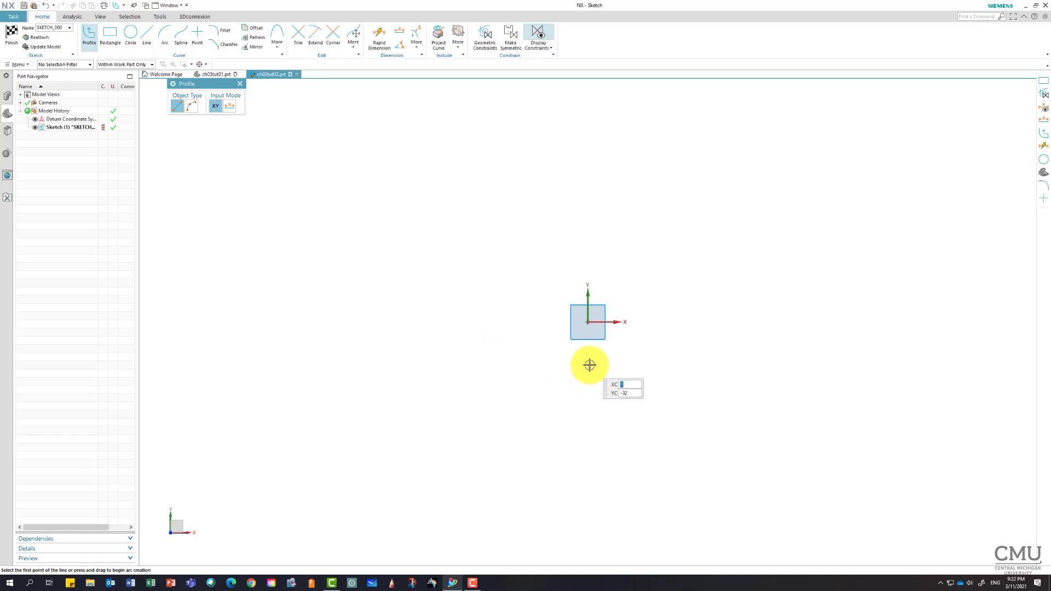
- Draw the outer edge: 46 bottom line, 71 angled edge, arc tip, 63.5 edge, 46 top line
{"action": "left_click", "coordinate": [590, 366]}
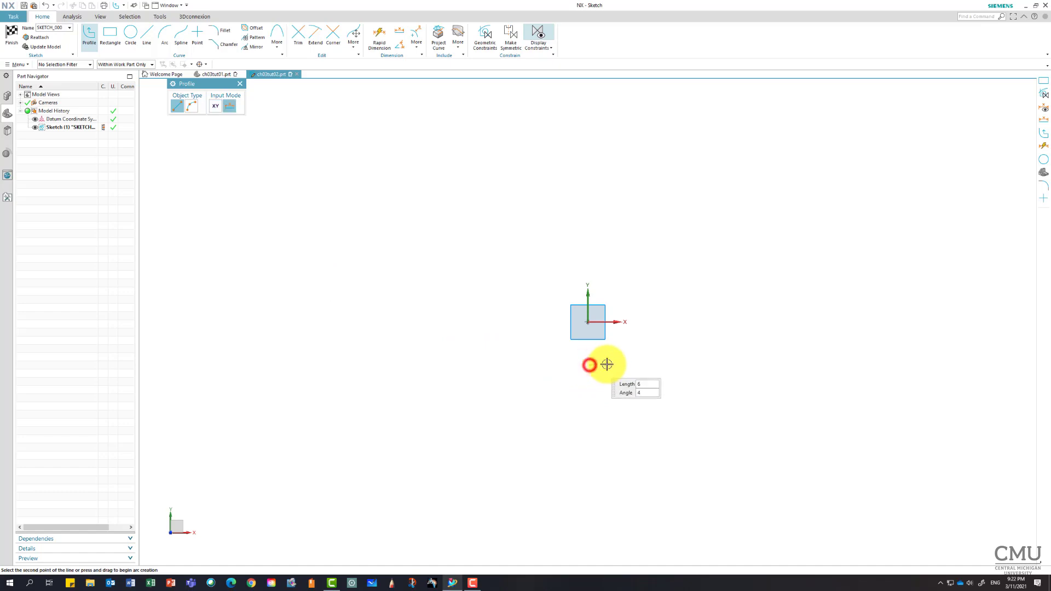
{"action": "left_click", "coordinate": [652, 365]}
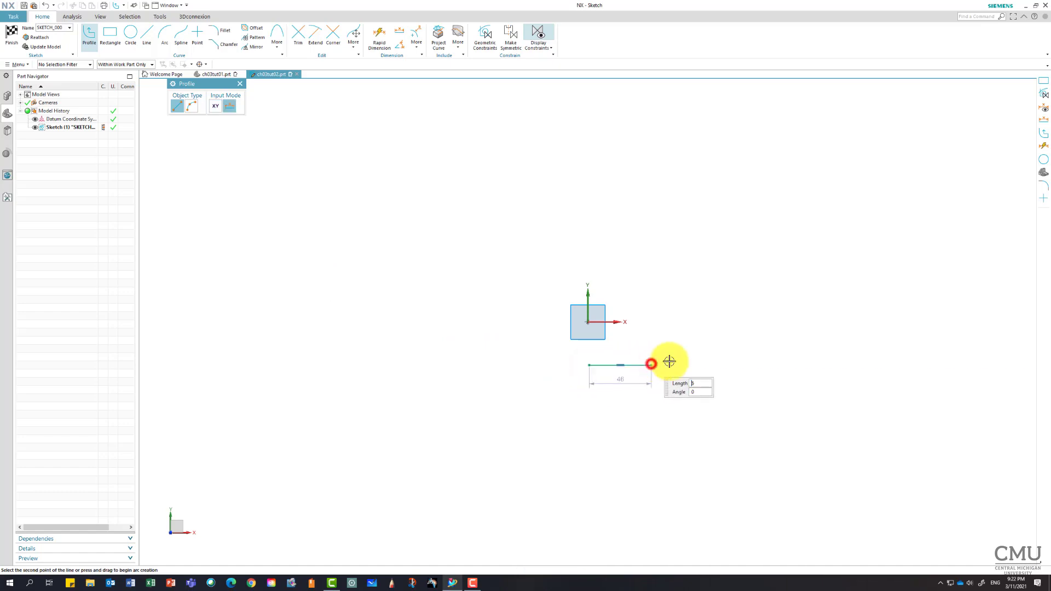
{"action": "left_click", "coordinate": [739, 326]}
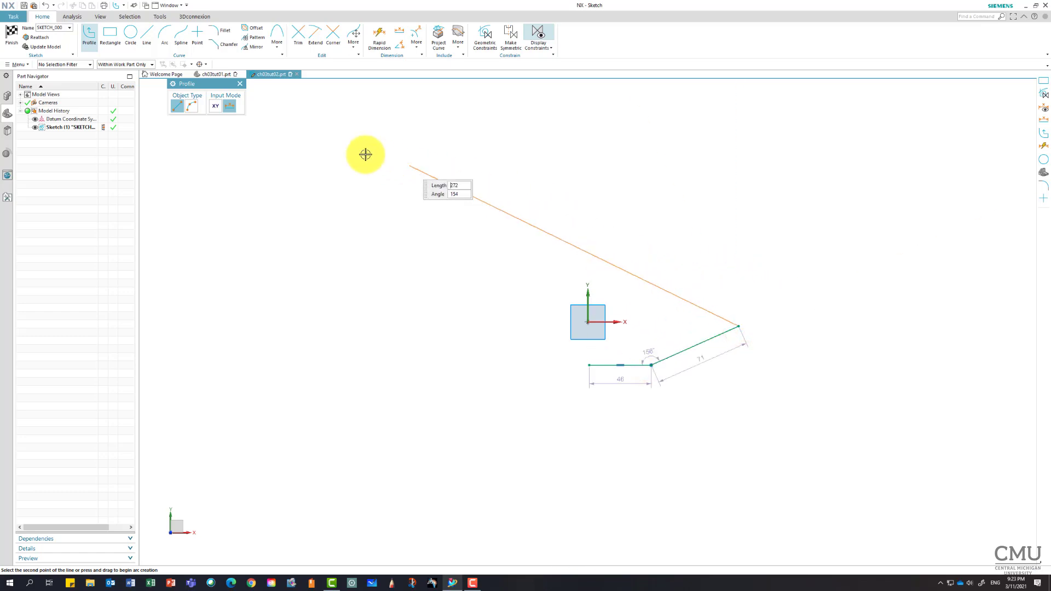
{"action": "left_click", "coordinate": [191, 106]}
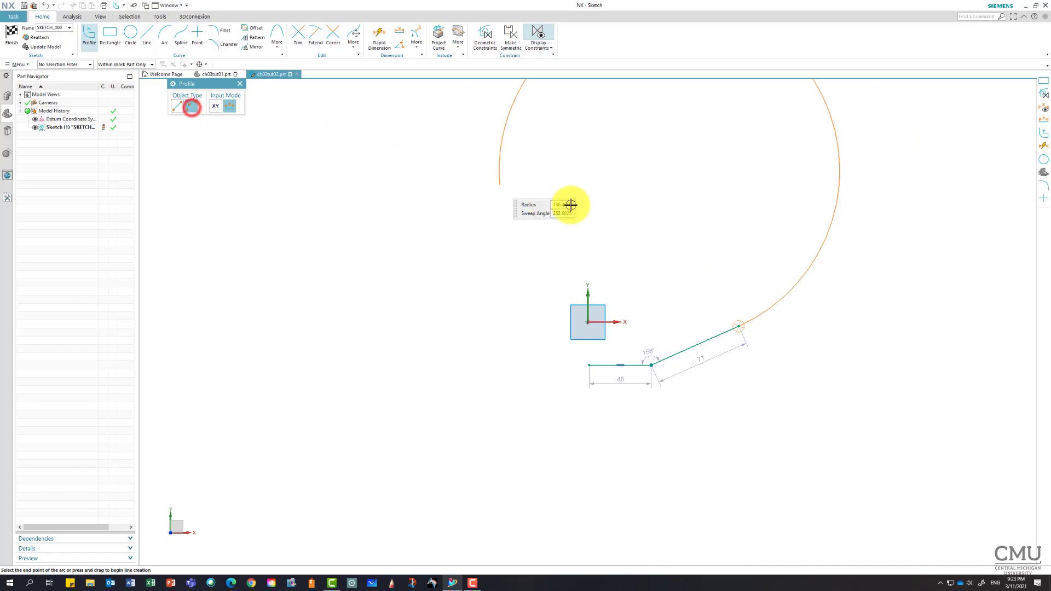
{"action": "left_click", "coordinate": [736, 297]}
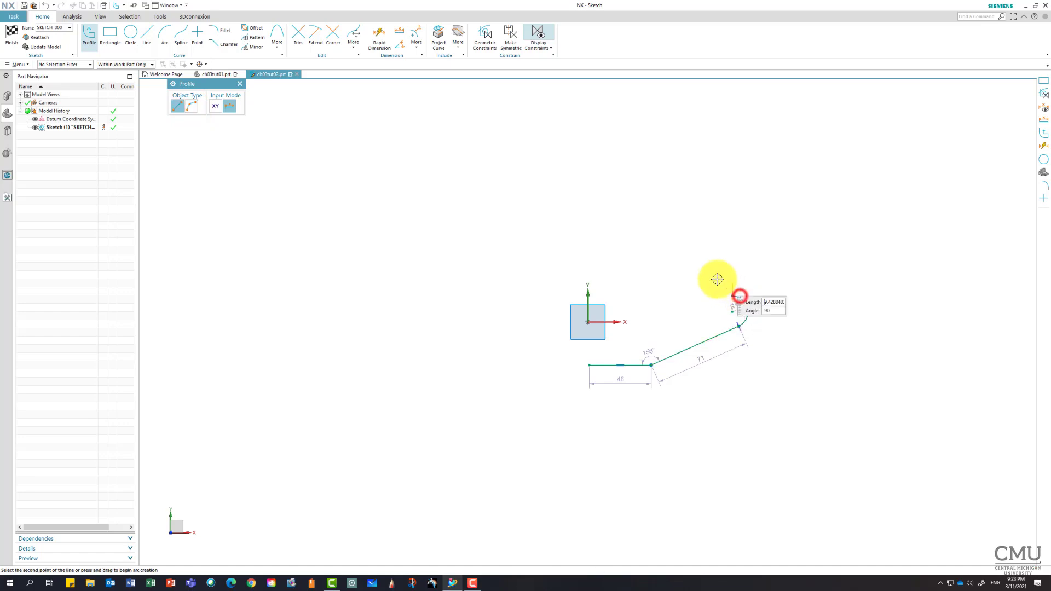
{"action": "left_click", "coordinate": [650, 268]}
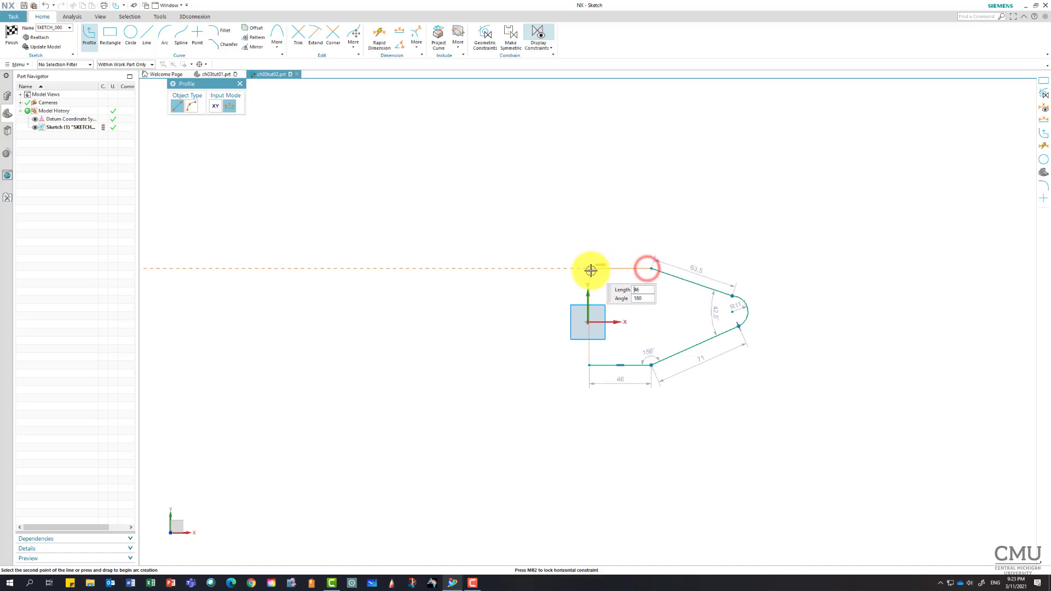
{"action": "left_click", "coordinate": [590, 268]}
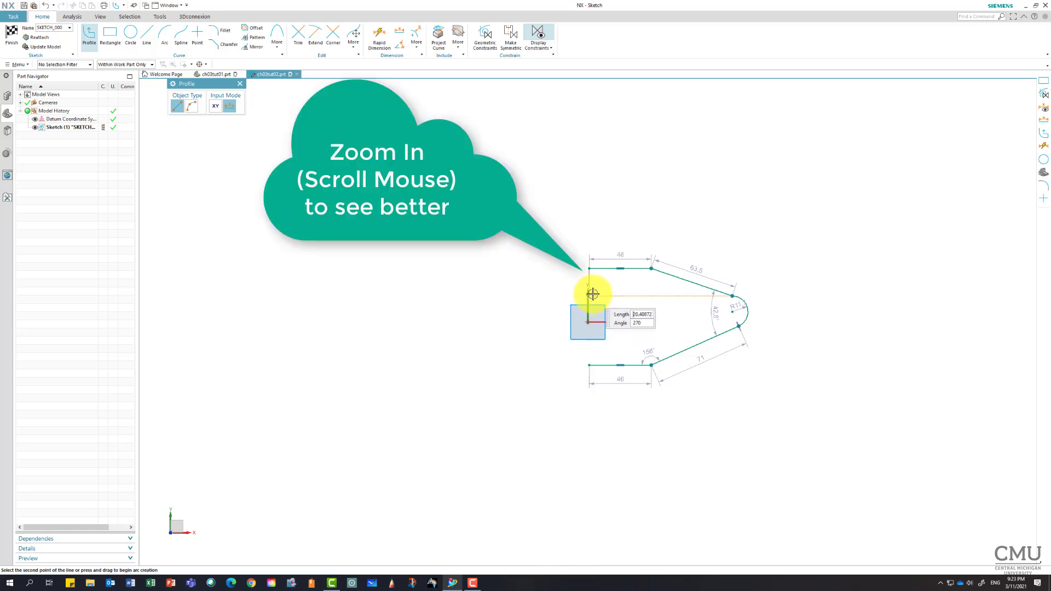
- Add a 16 vertical line and a 30-long slot with R17.1 semicircle, closing the outline
{"action": "scroll", "coordinate": [593, 294], "scroll_direction": "up", "scroll_amount": 4}
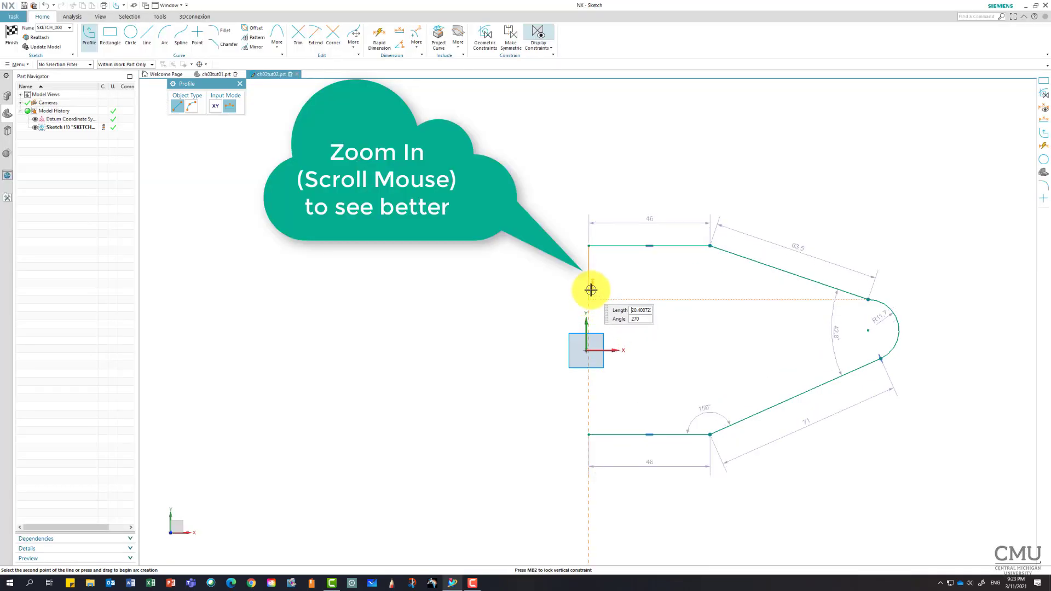
{"action": "left_click", "coordinate": [589, 287]}
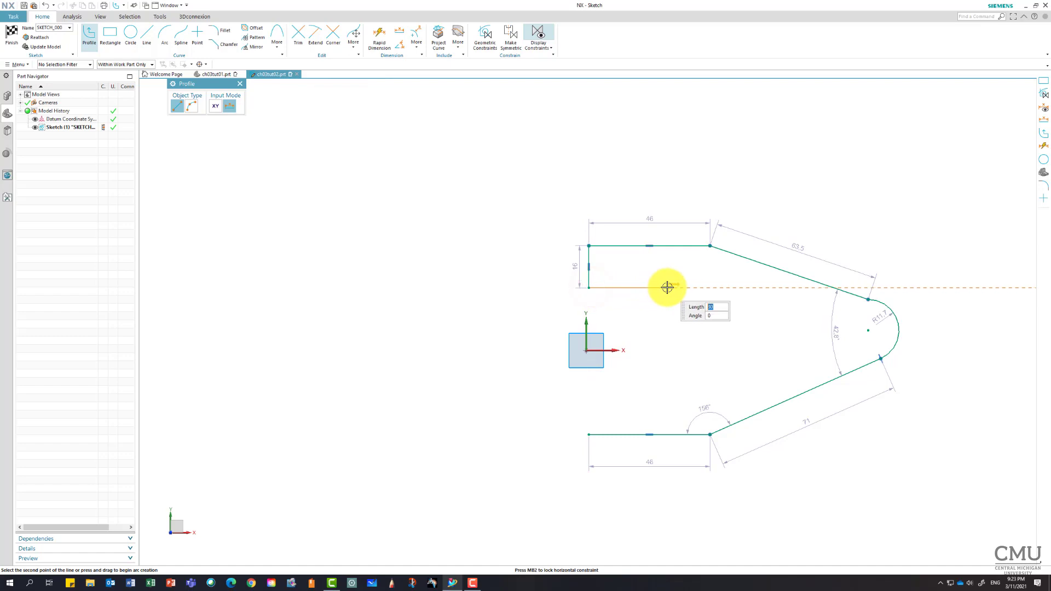
{"action": "left_click", "coordinate": [668, 288]}
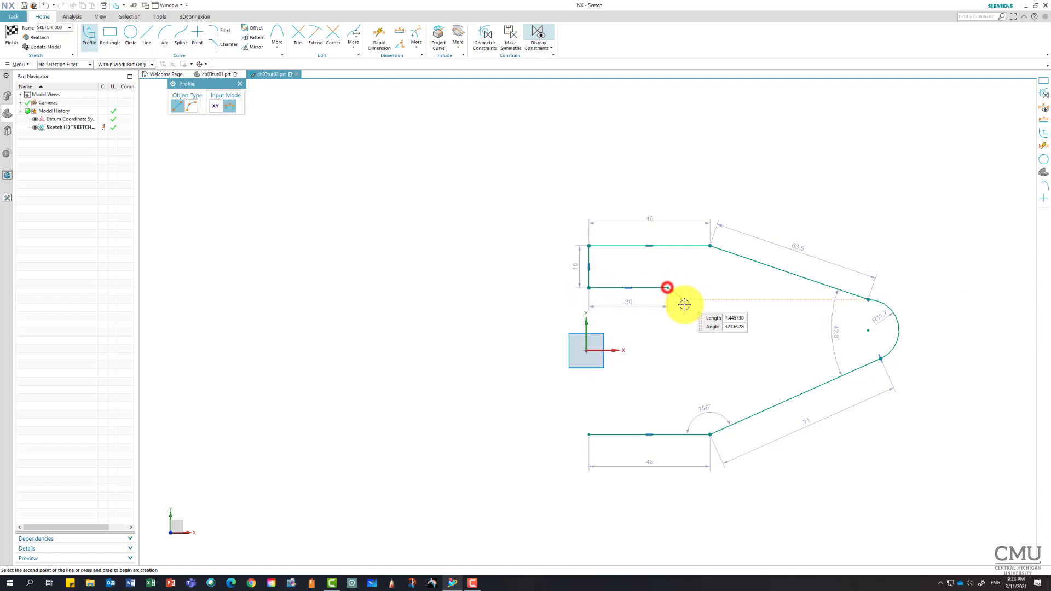
{"action": "left_click", "coordinate": [196, 107]}
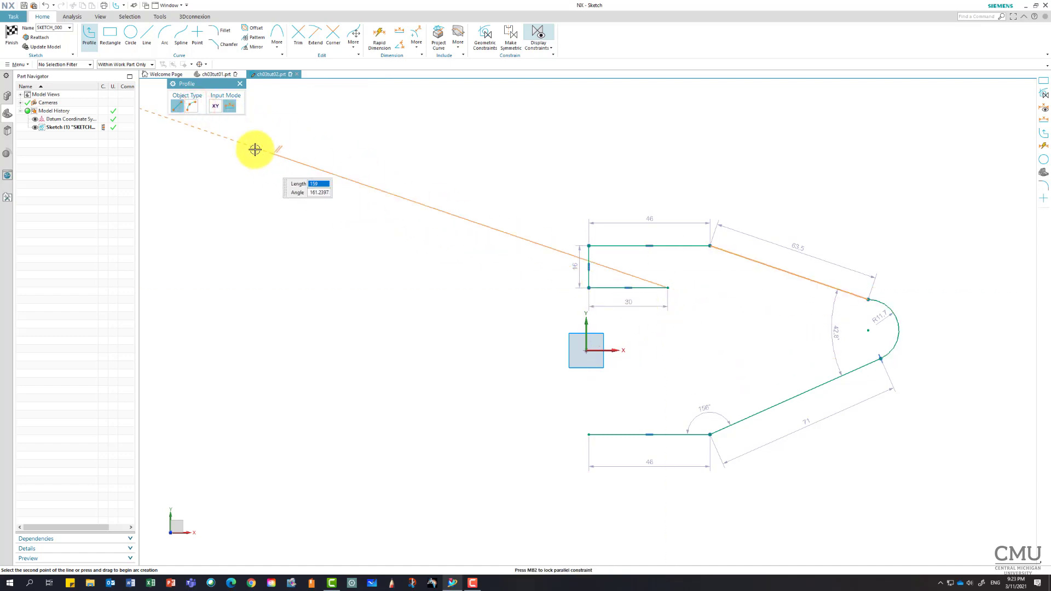
{"action": "left_click", "coordinate": [191, 107]}
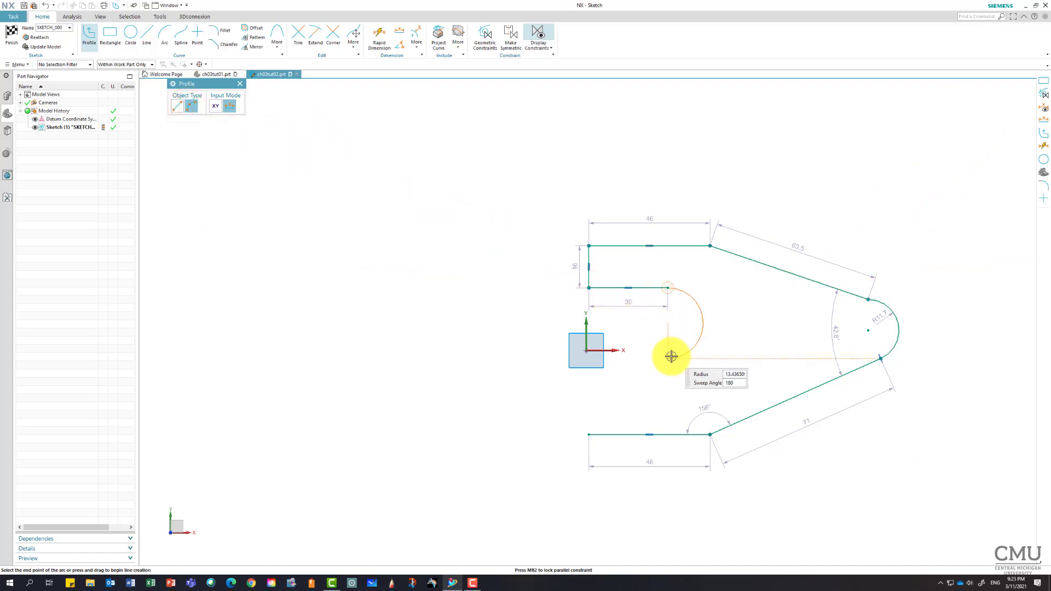
{"action": "left_click", "coordinate": [667, 378]}
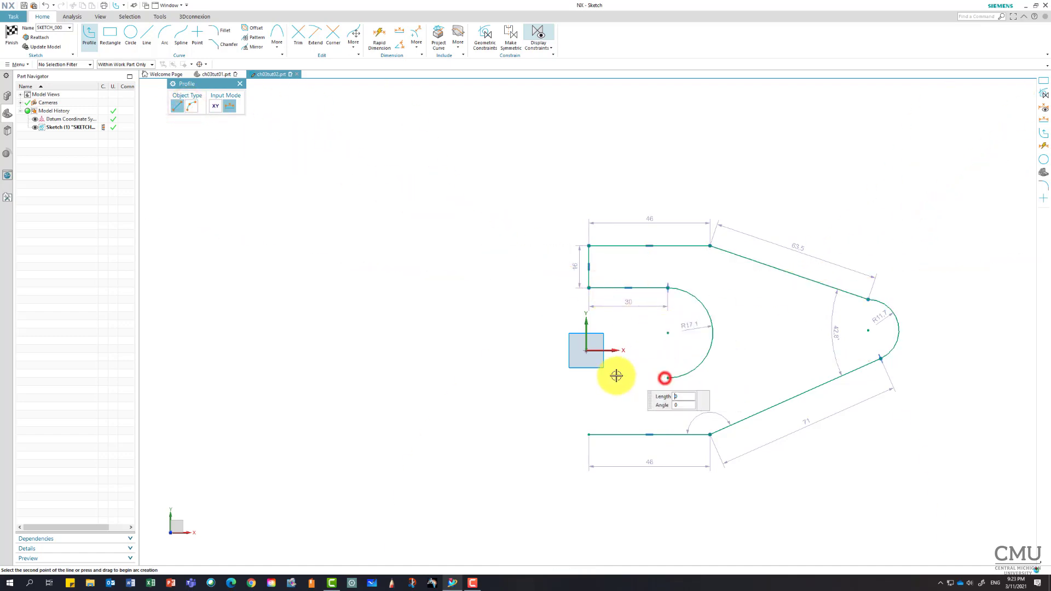
{"action": "left_click", "coordinate": [589, 377]}
{"action": "left_click", "coordinate": [589, 434]}
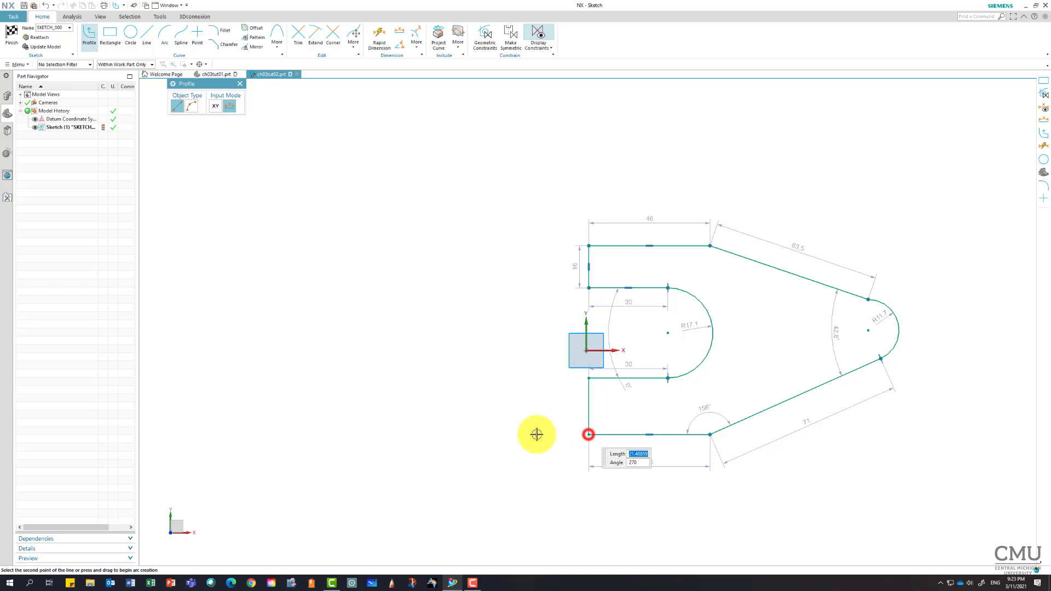
{"action": "middle_click", "coordinate": [509, 425]}
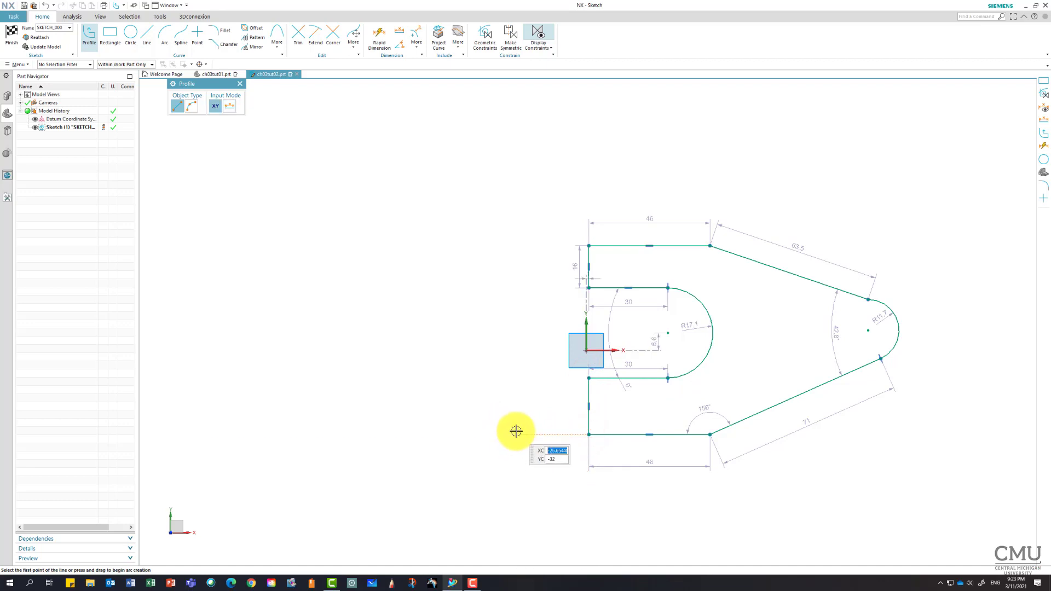
{"action": "scroll", "coordinate": [617, 335], "scroll_direction": "up", "scroll_amount": 3}
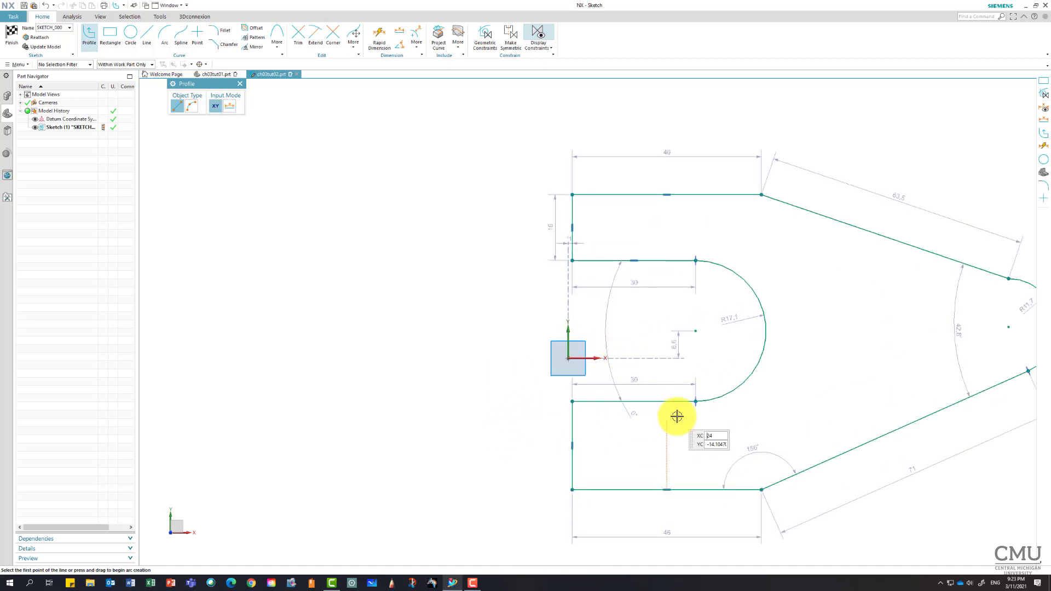
{"action": "mouse_move", "coordinate": [678, 416]}
{"action": "middle_mouse_down", "text": "shift"}
{"action": "mouse_move", "coordinate": [497, 366]}
{"action": "mouse_move", "coordinate": [510, 356]}
{"action": "middle_mouse_up", "text": "shift"}
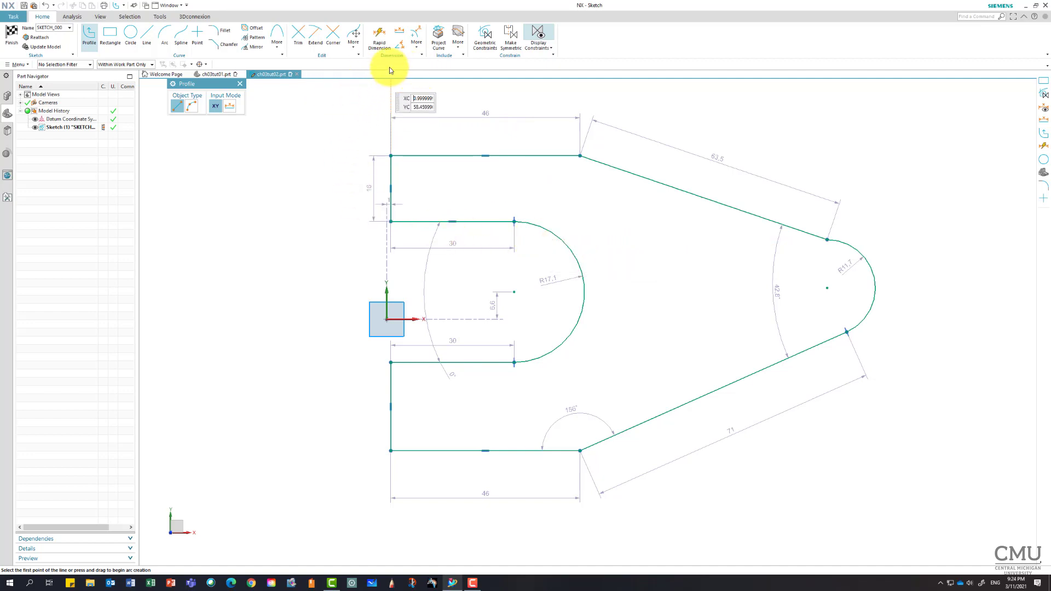
- Finish the profile outline and bring up the Geometric Constraints dialog
{"action": "left_click", "coordinate": [239, 83]}
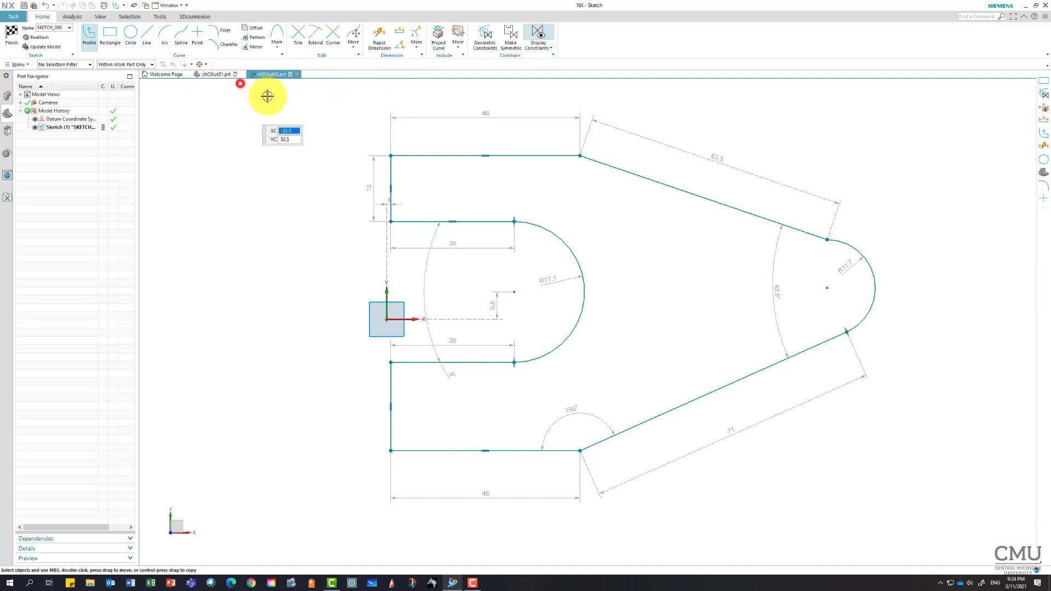
{"action": "left_click", "coordinate": [481, 43]}
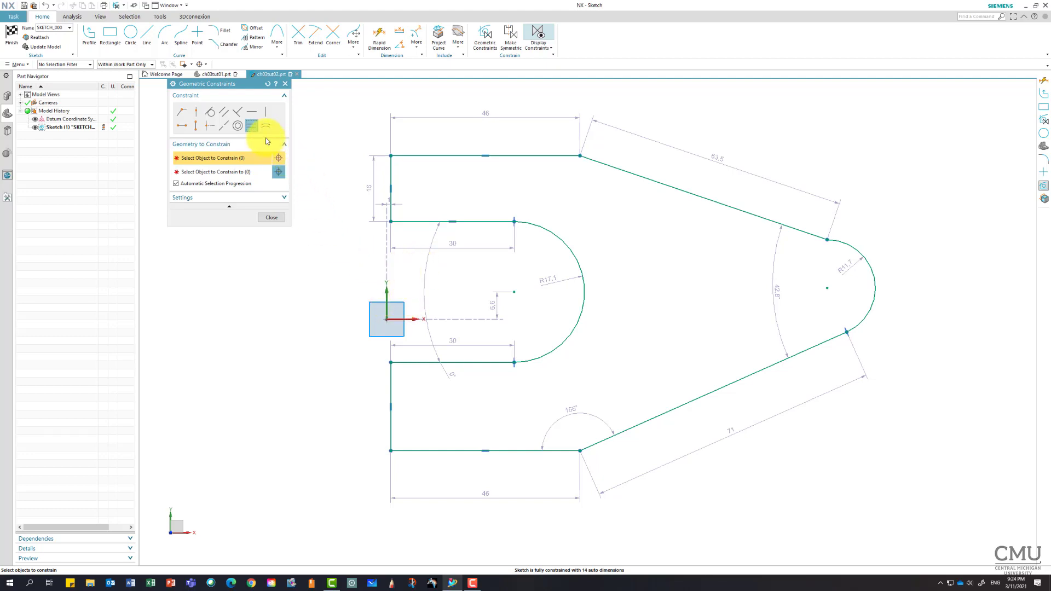
- Make the two left vertical lines collinear and put the left endpoint on the vertical axis
{"action": "left_click", "coordinate": [225, 126]}
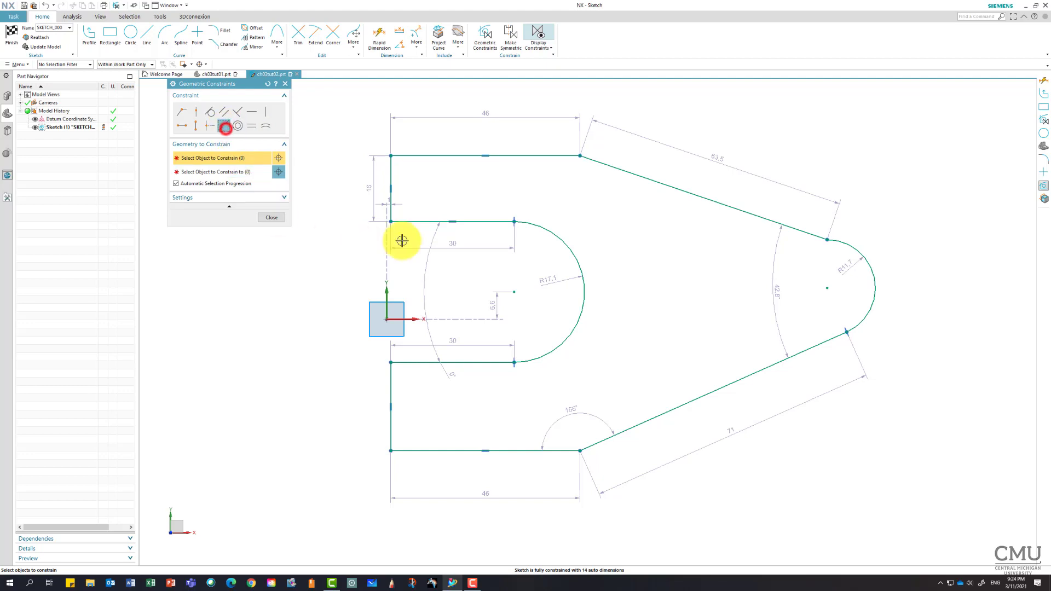
{"action": "left_click", "coordinate": [390, 170]}
{"action": "left_click", "coordinate": [392, 380]}
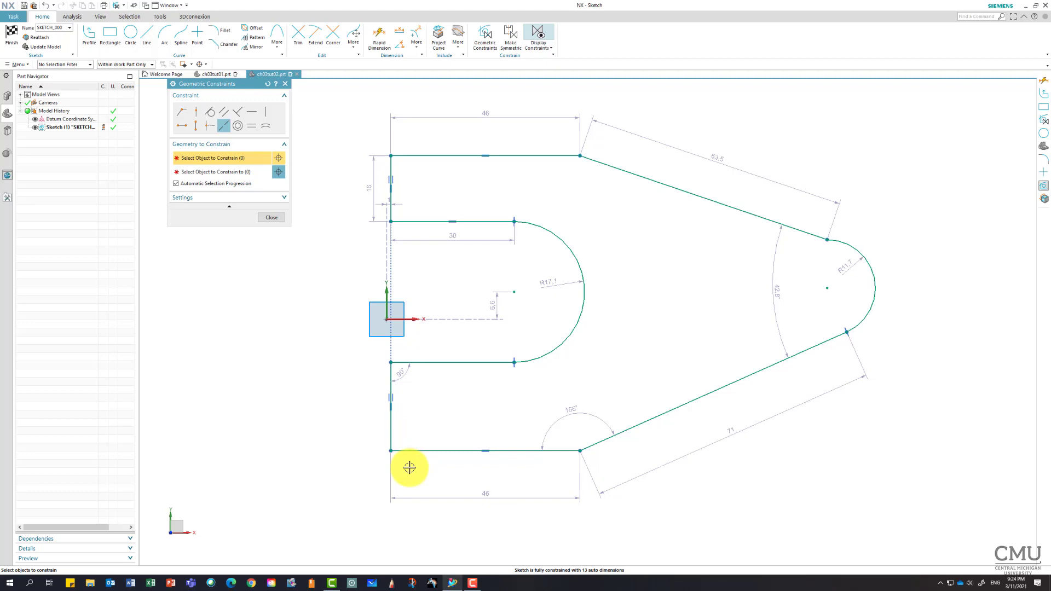
{"action": "left_click", "coordinate": [199, 113]}
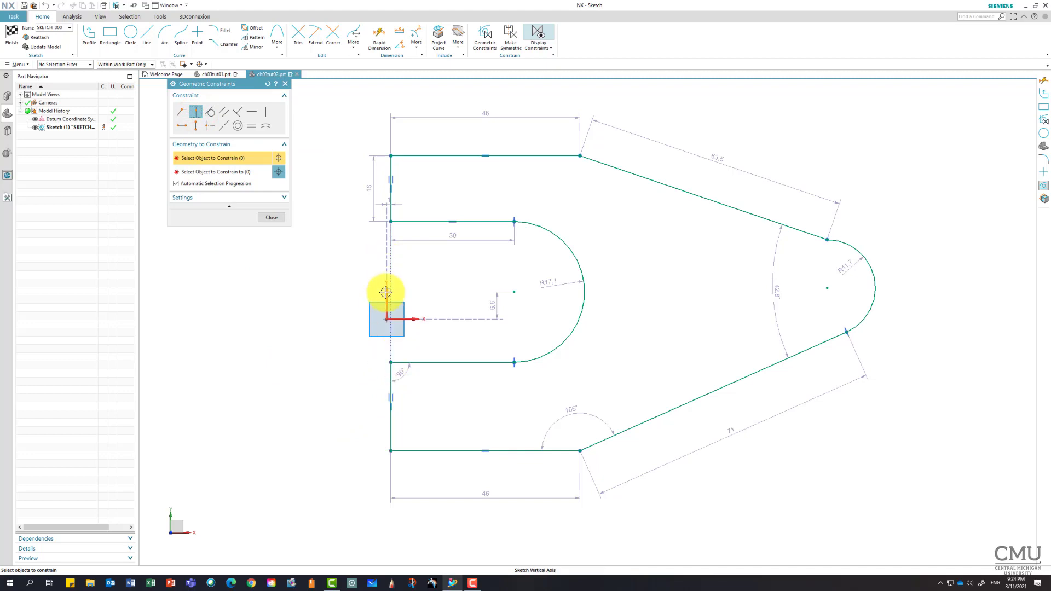
{"action": "left_click", "coordinate": [392, 363]}
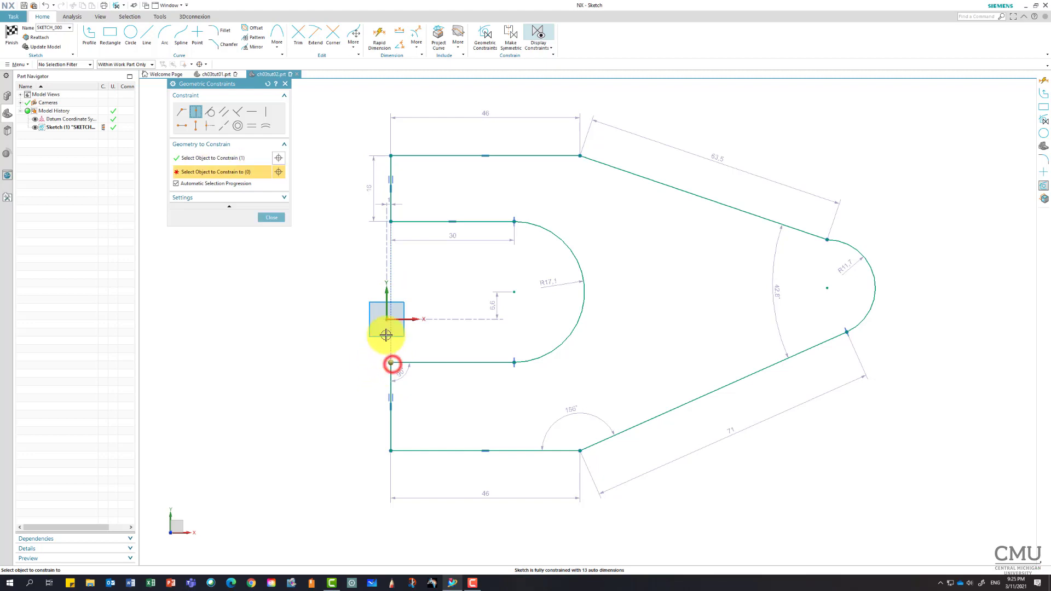
{"action": "left_click", "coordinate": [386, 300]}
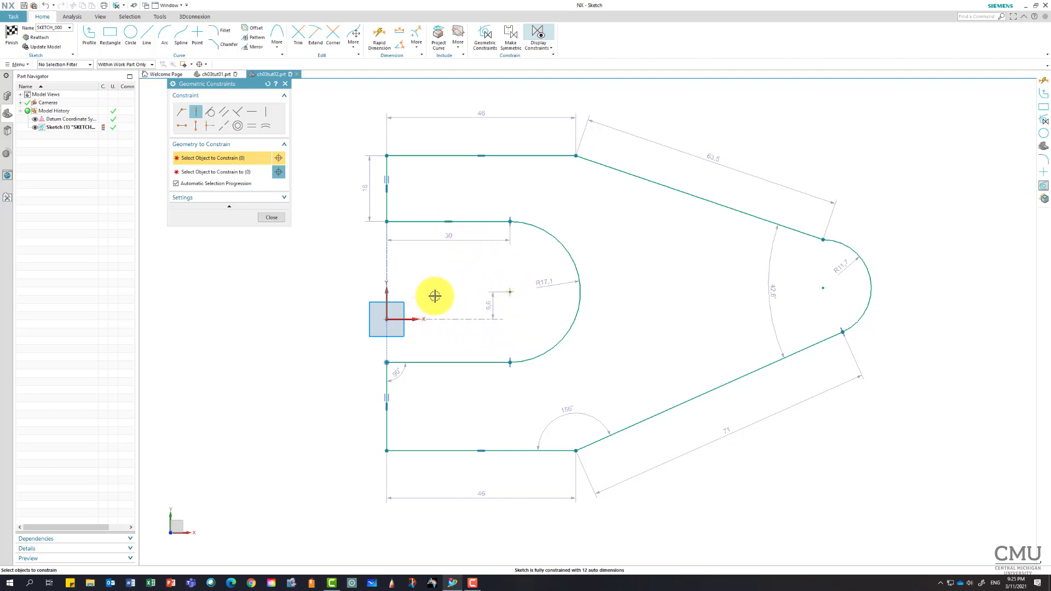
- Place the inner slot arc's centre on the sketch horizontal axis
{"action": "left_click", "coordinate": [511, 294]}
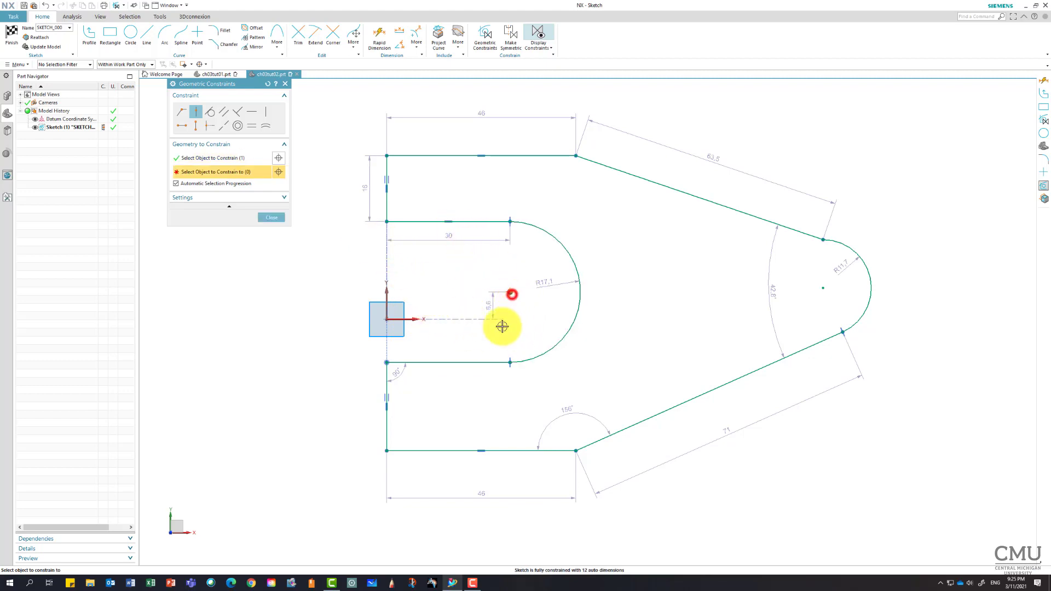
{"action": "left_click", "coordinate": [416, 320]}
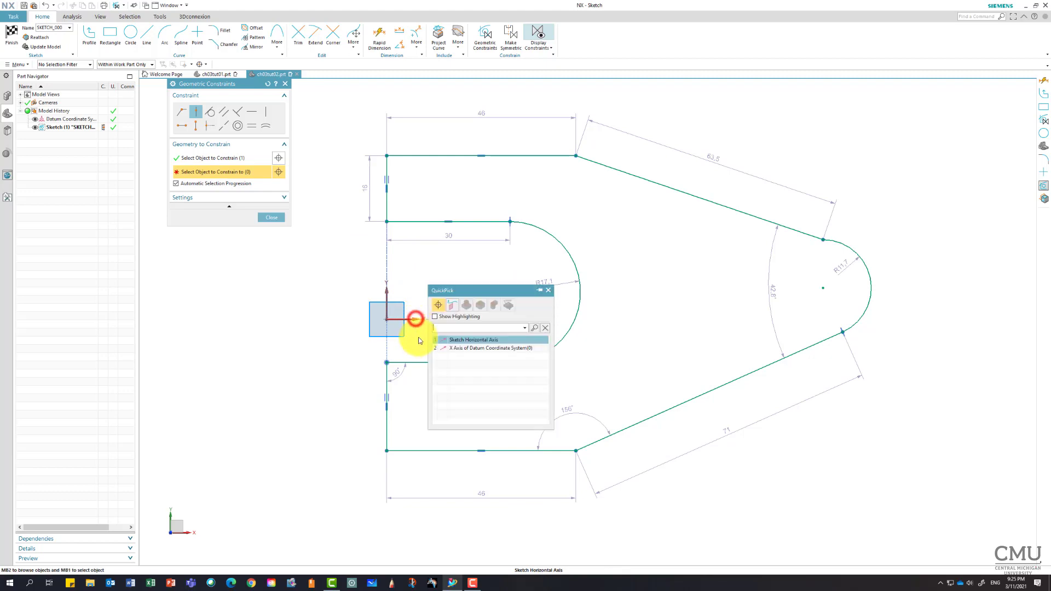
{"action": "left_click", "coordinate": [463, 341]}
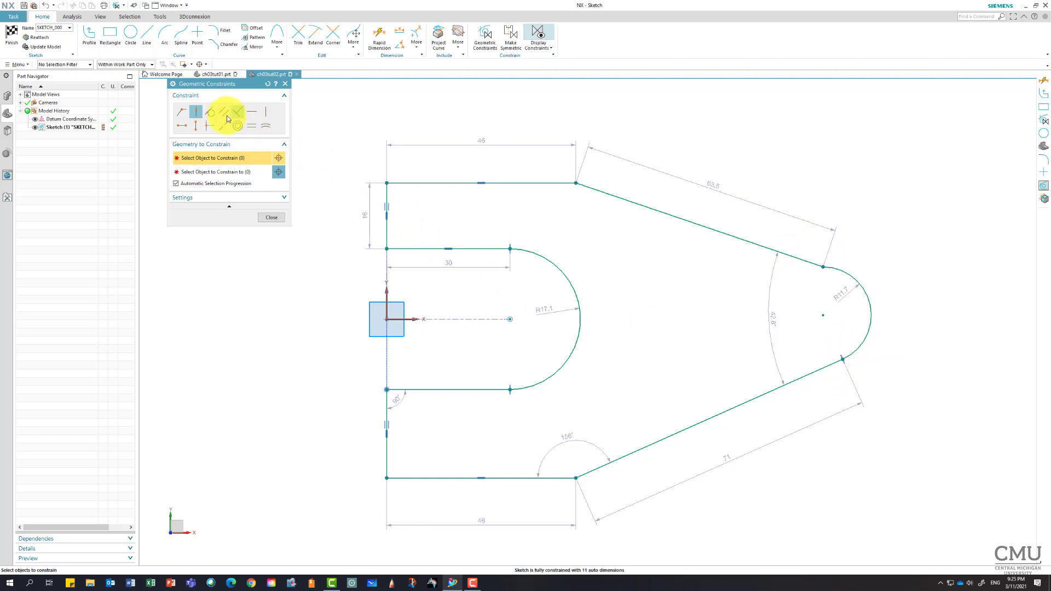
- Make the upper slant tangent to the tip arc and the two left vertical lines equal
{"action": "left_click", "coordinate": [210, 112]}
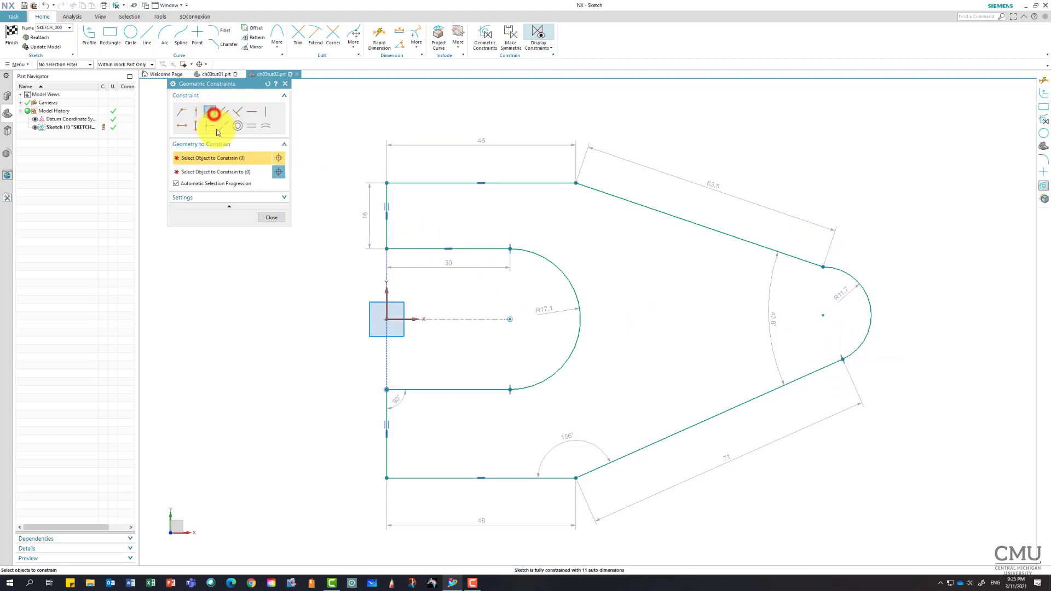
{"action": "left_click", "coordinate": [808, 262]}
{"action": "left_click", "coordinate": [837, 270]}
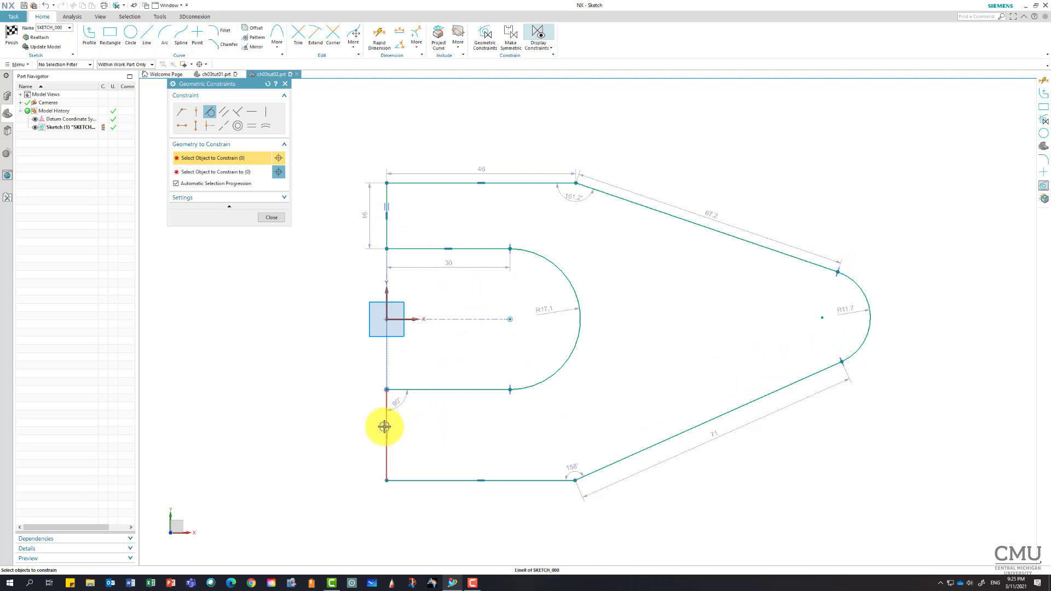
{"action": "left_click", "coordinate": [252, 126]}
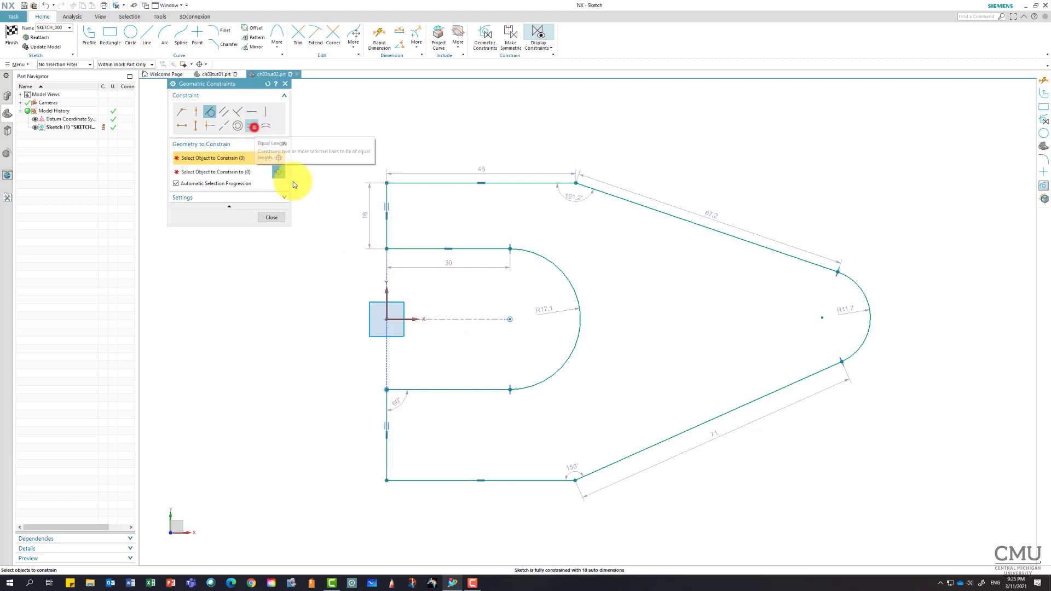
{"action": "left_click", "coordinate": [386, 194]}
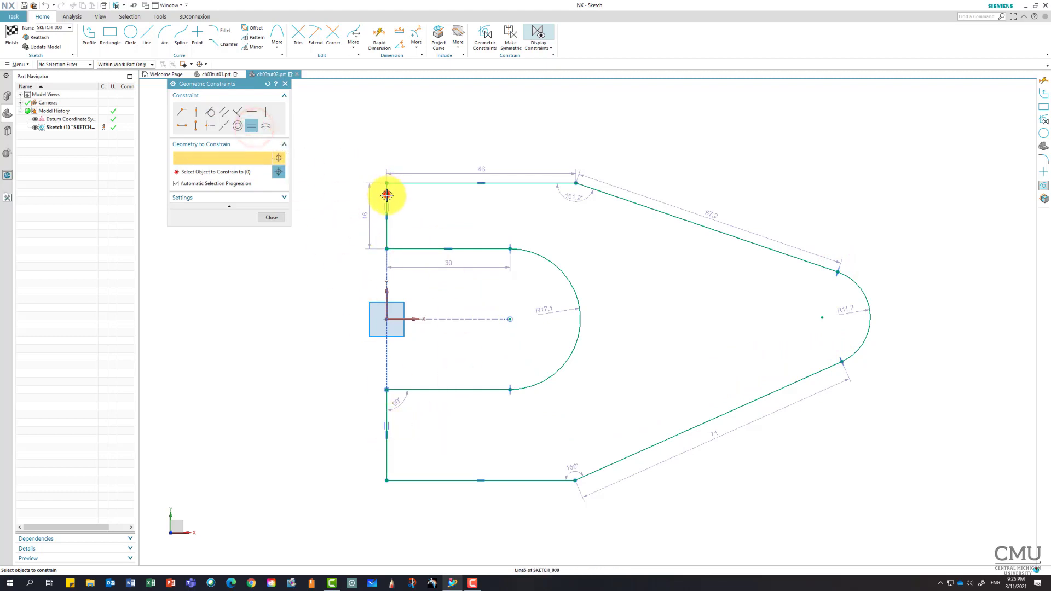
{"action": "left_click", "coordinate": [386, 445]}
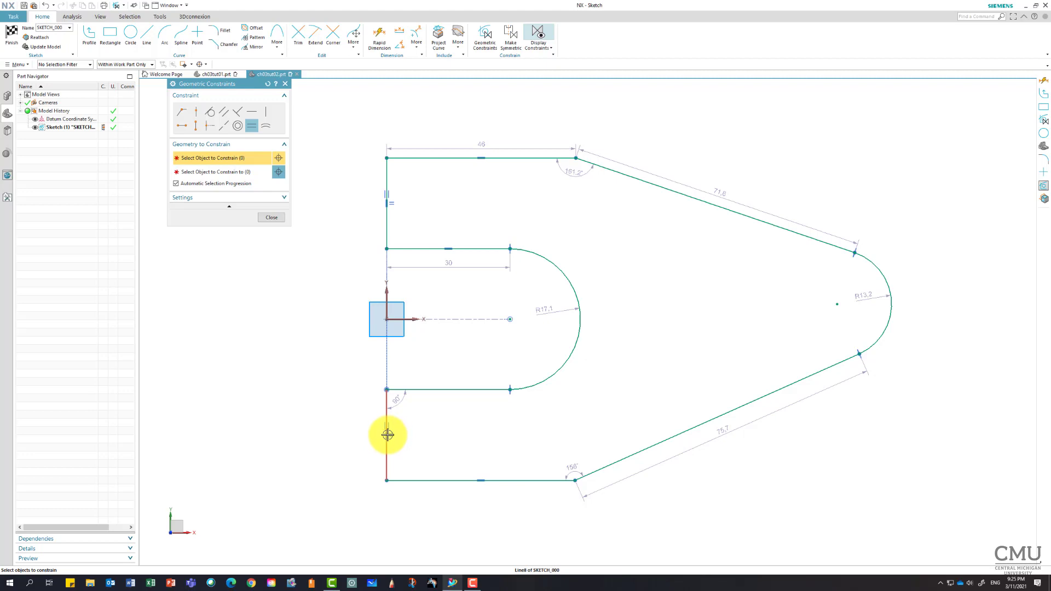
{"action": "left_click", "coordinate": [387, 436]}
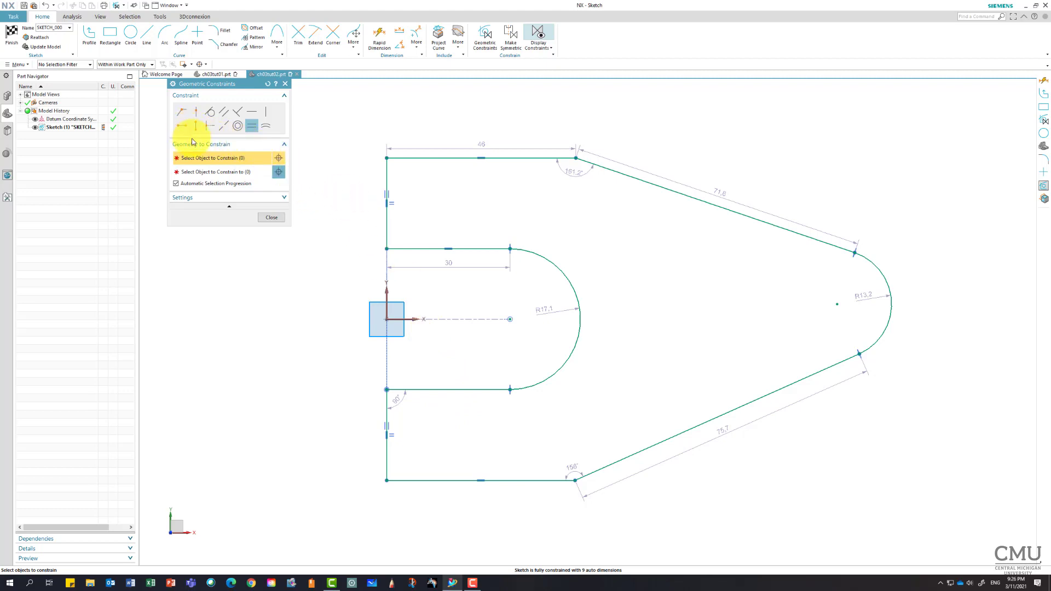
- Make the bottom line horizontal and put the tip arc's centre on the X axis
{"action": "left_click", "coordinate": [252, 111]}
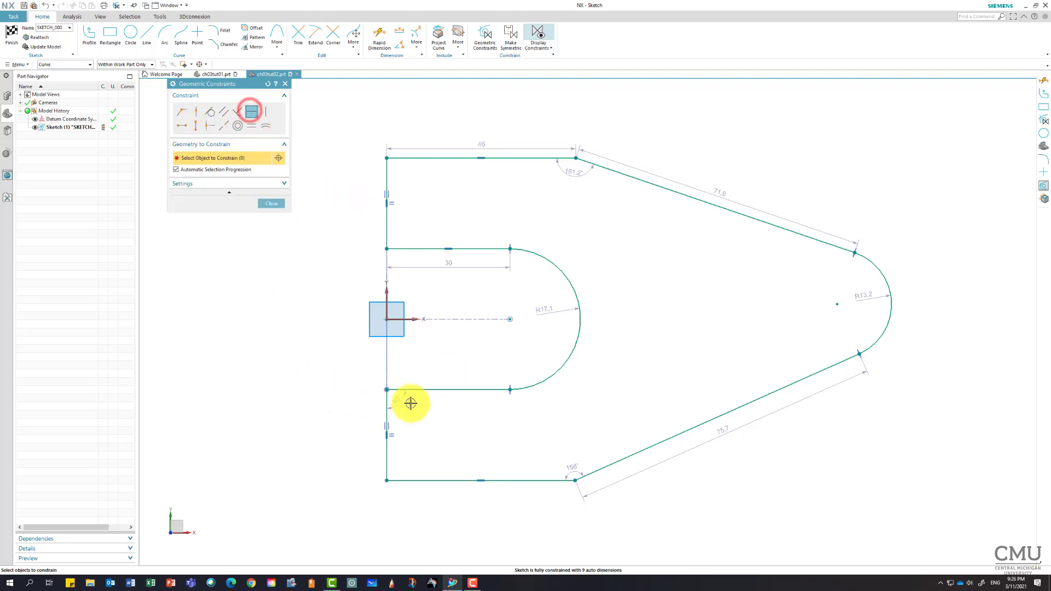
{"action": "left_click", "coordinate": [449, 389]}
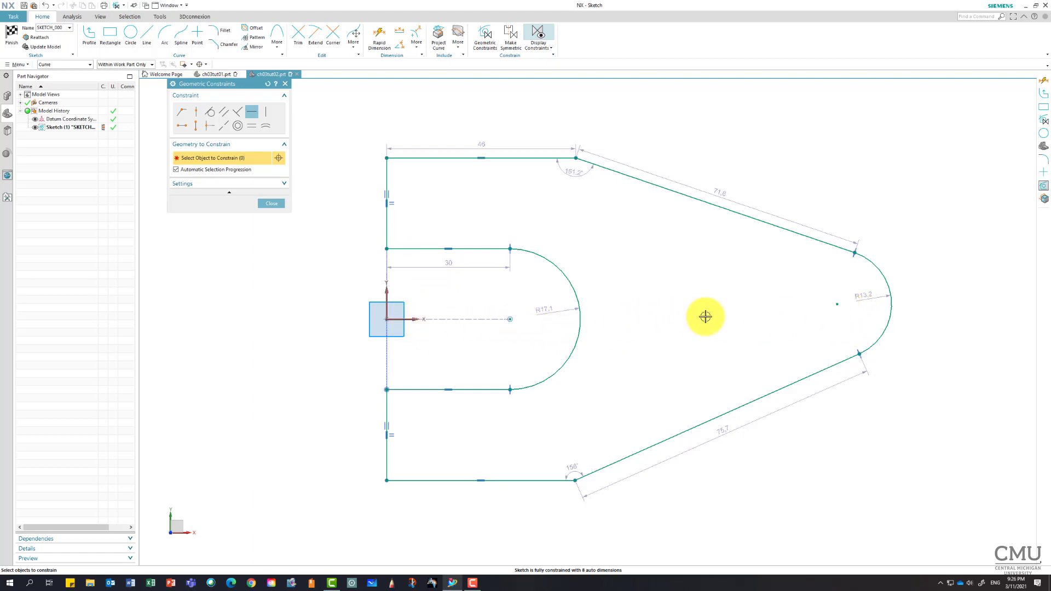
{"action": "left_click", "coordinate": [196, 112]}
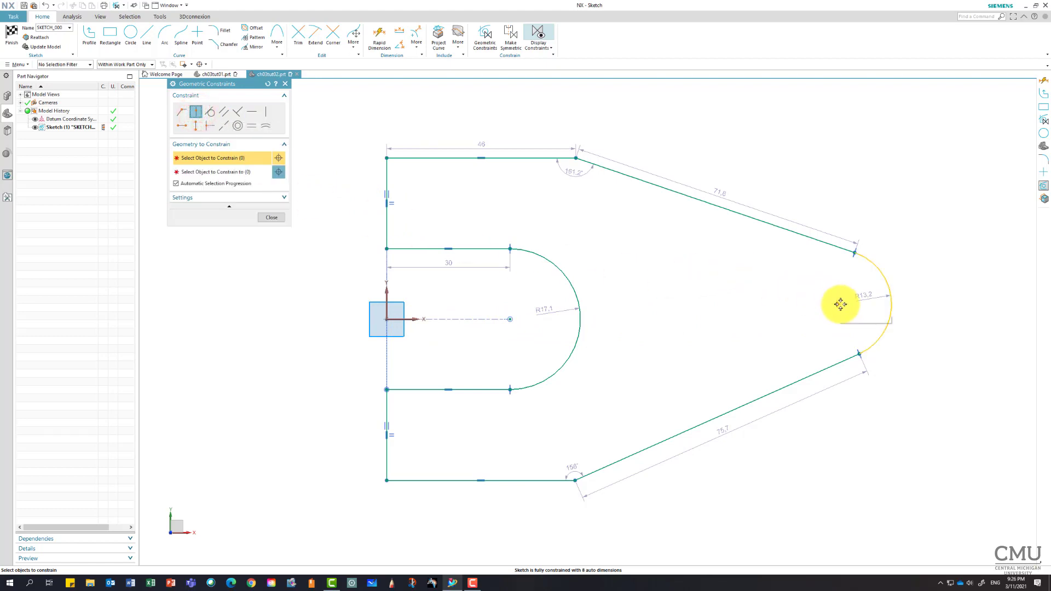
{"action": "left_click", "coordinate": [840, 305]}
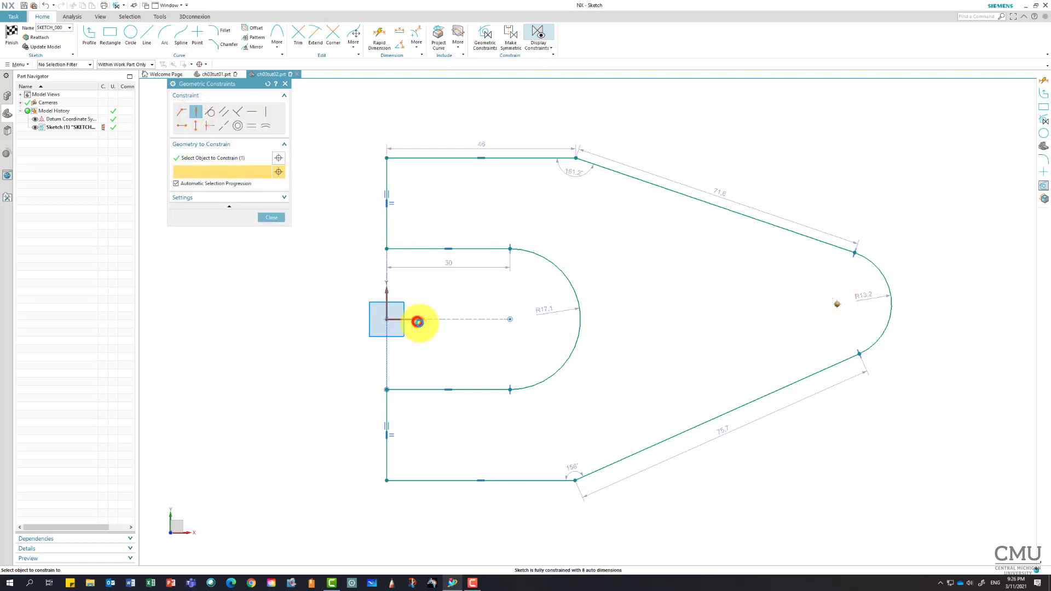
{"action": "left_click", "coordinate": [418, 322]}
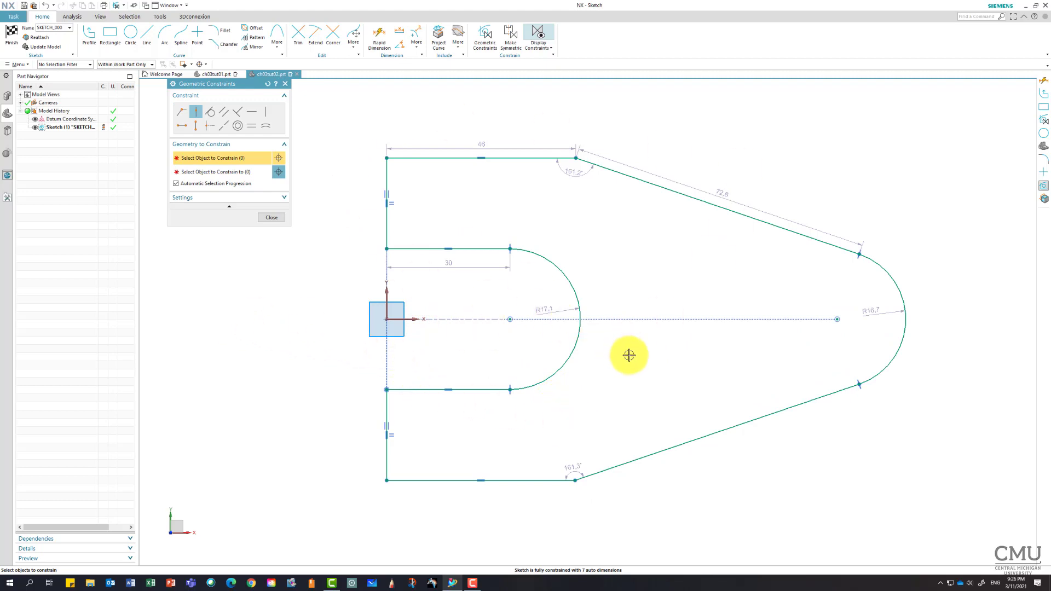
{"action": "left_click", "coordinate": [272, 218]}
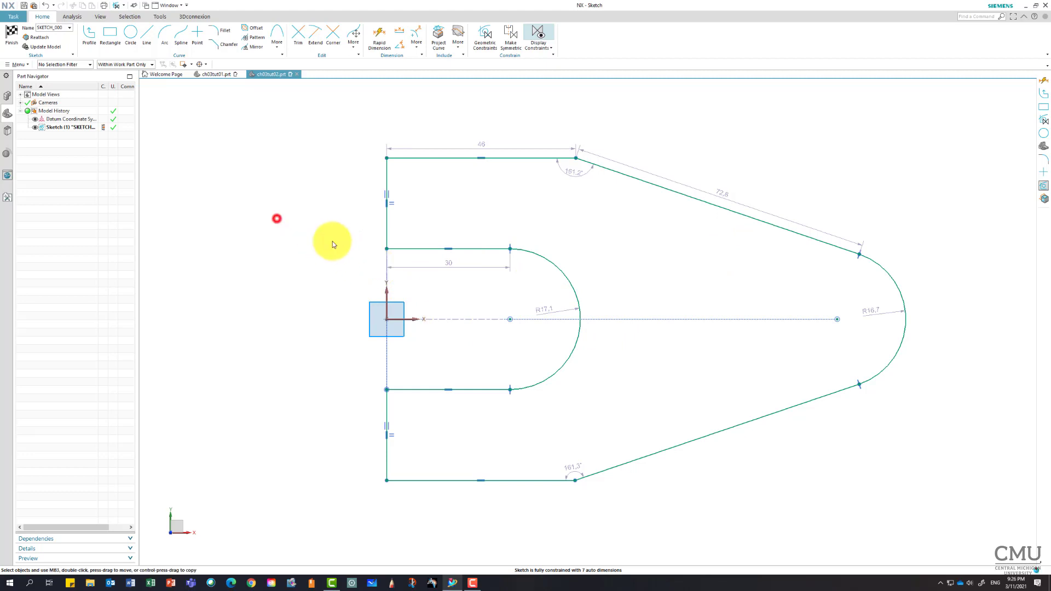
- Dimension the sketch's overall height to 60
{"action": "left_click", "coordinate": [379, 36]}
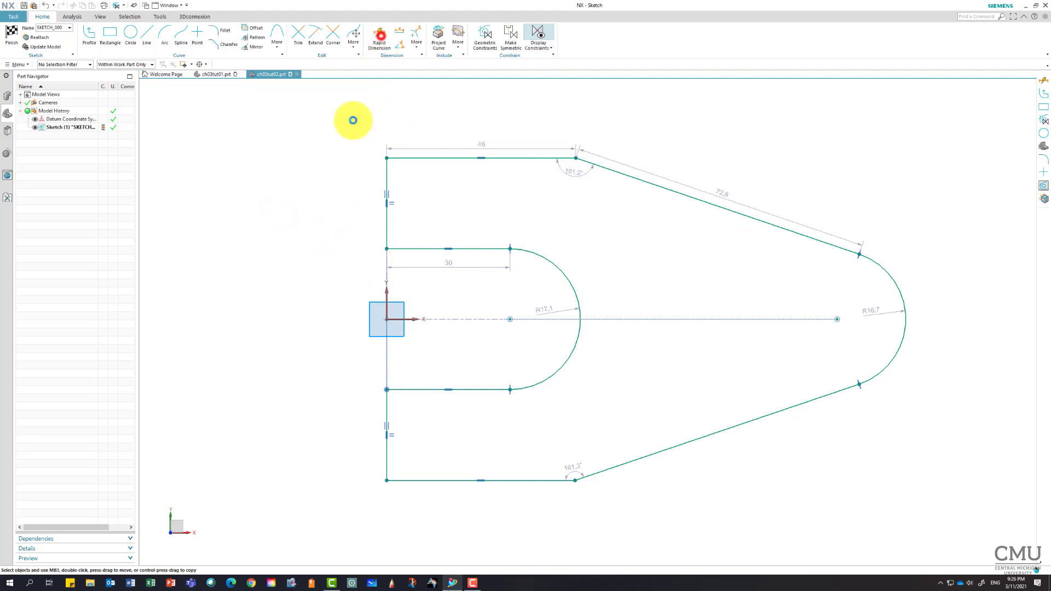
{"action": "left_click", "coordinate": [421, 481]}
{"action": "left_click", "coordinate": [422, 158]}
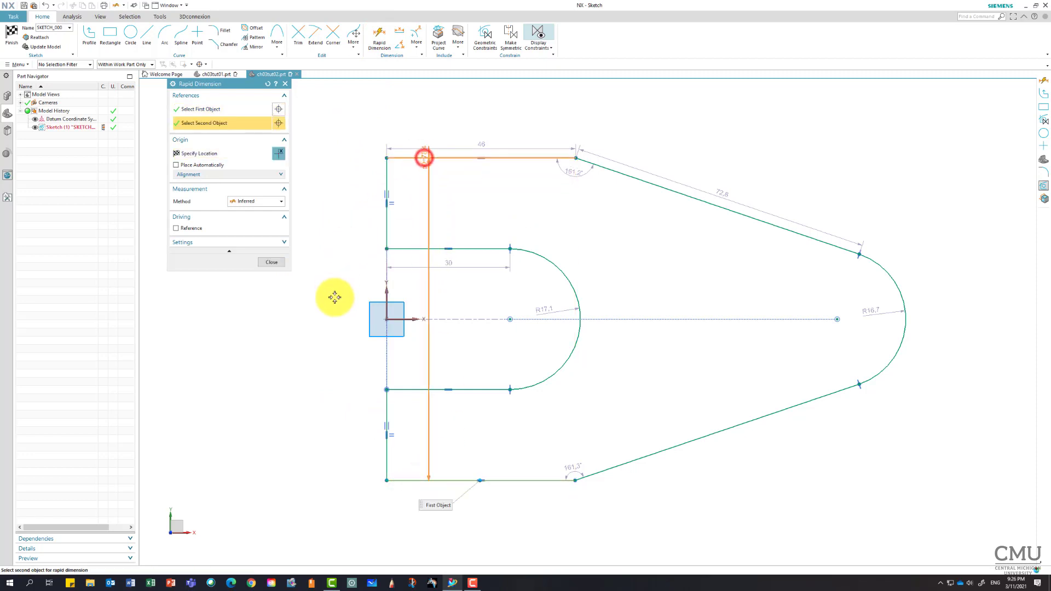
{"action": "left_click", "coordinate": [323, 323]}
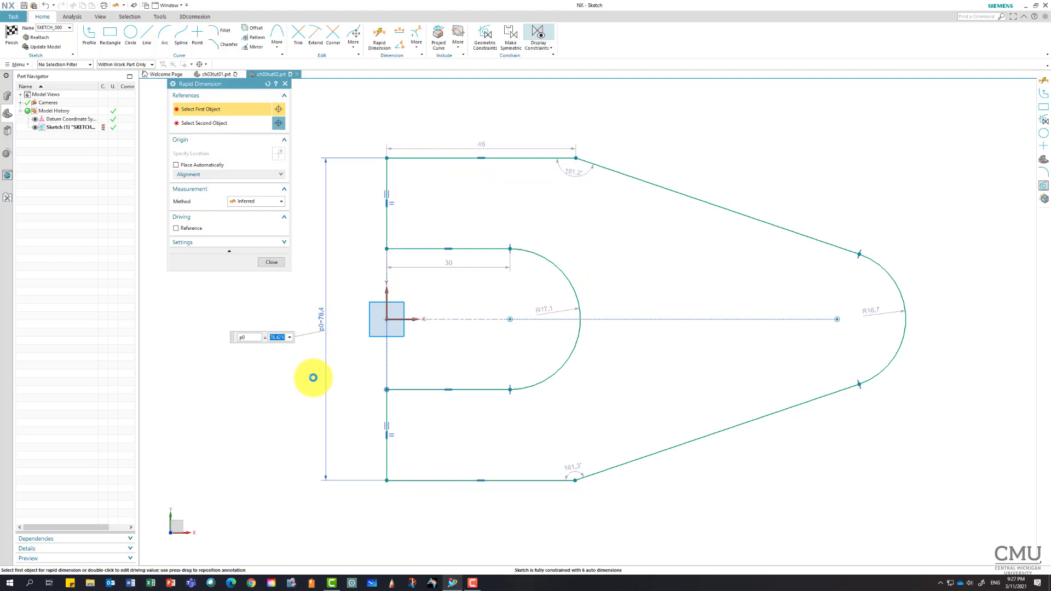
{"action": "type", "text": "60"}
{"action": "key", "text": "Return"}
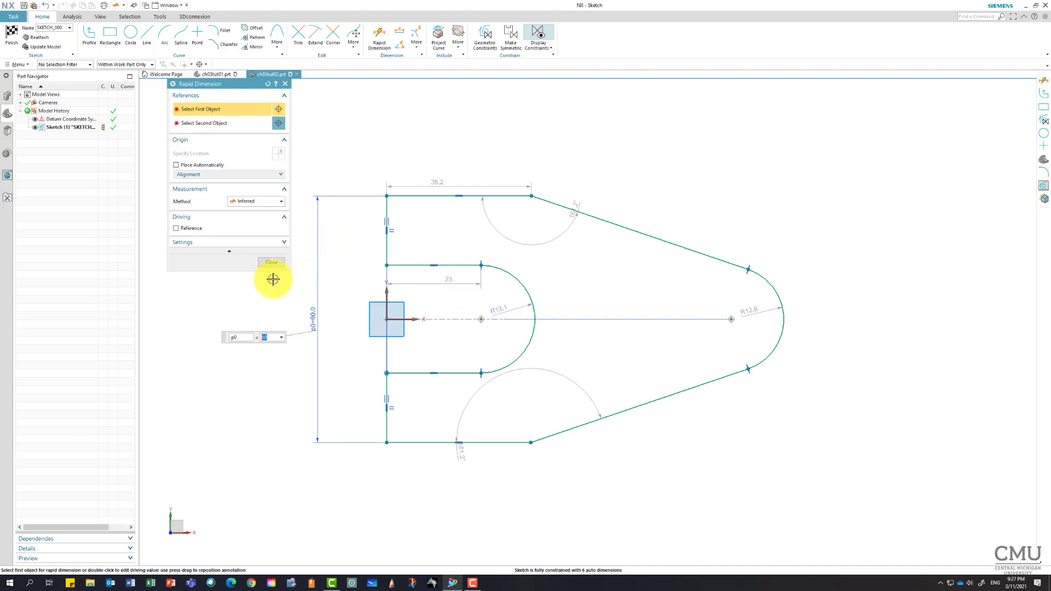
- Dimension the bottom line to 40 and the origin-to-tip-arc-centre distance to 80
{"action": "left_click", "coordinate": [430, 443]}
{"action": "left_click", "coordinate": [455, 496]}
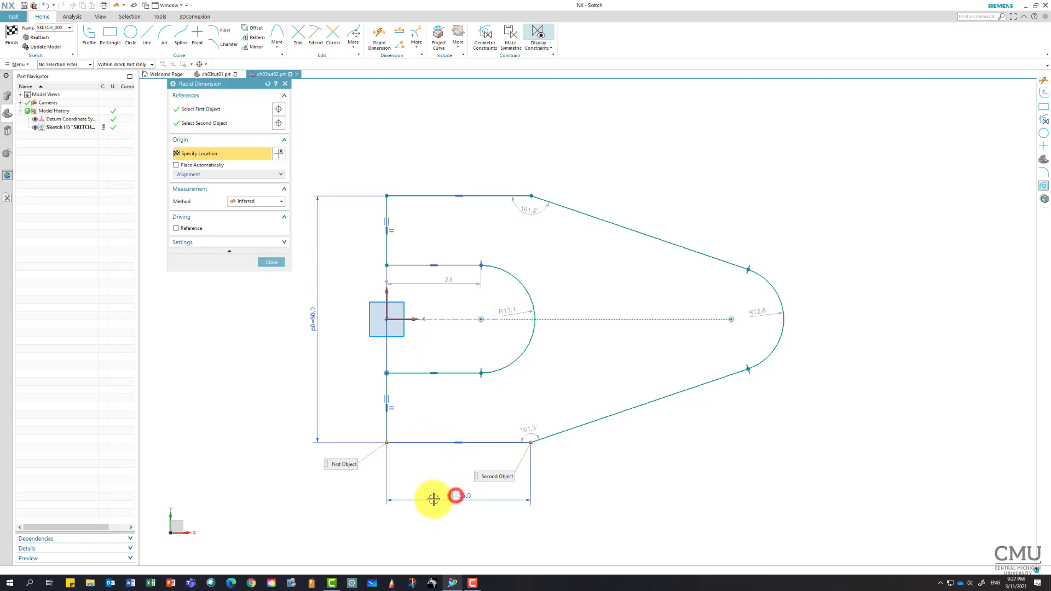
{"action": "key", "text": "Return"}
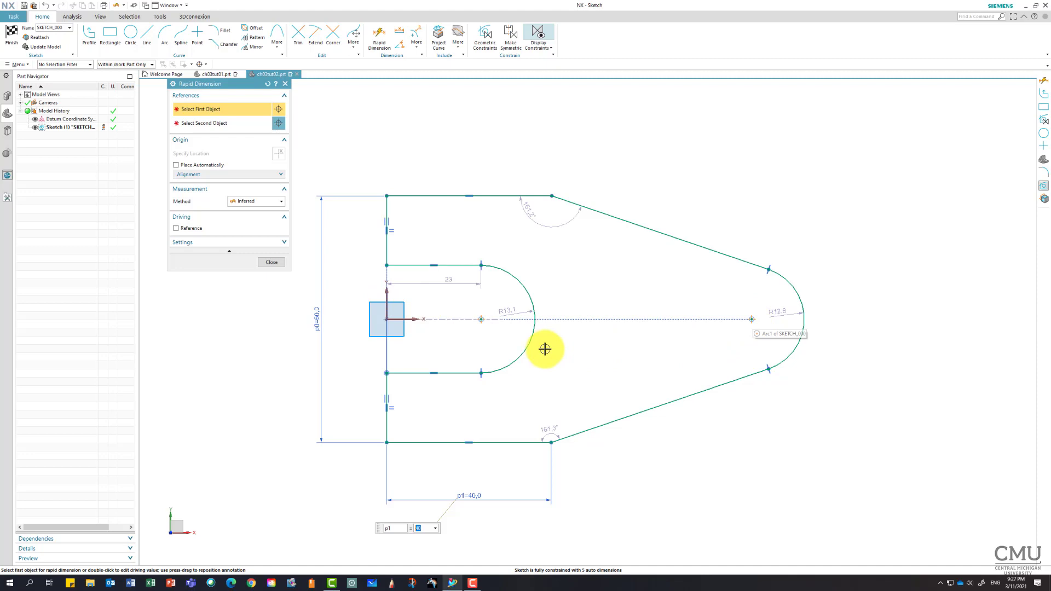
{"action": "left_click", "coordinate": [385, 300]}
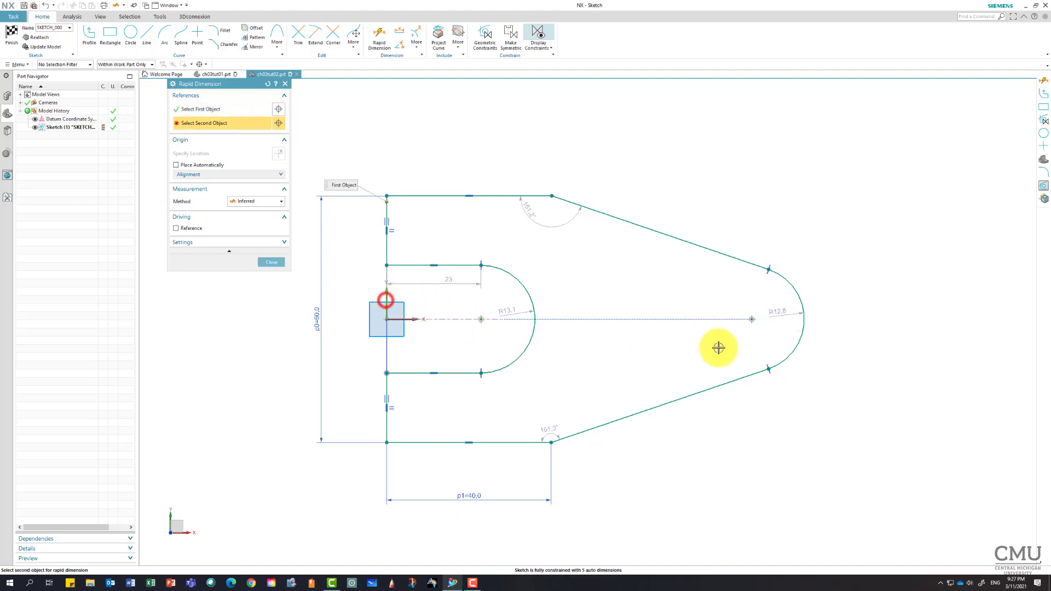
{"action": "left_click", "coordinate": [752, 320]}
{"action": "left_click", "coordinate": [560, 137]}
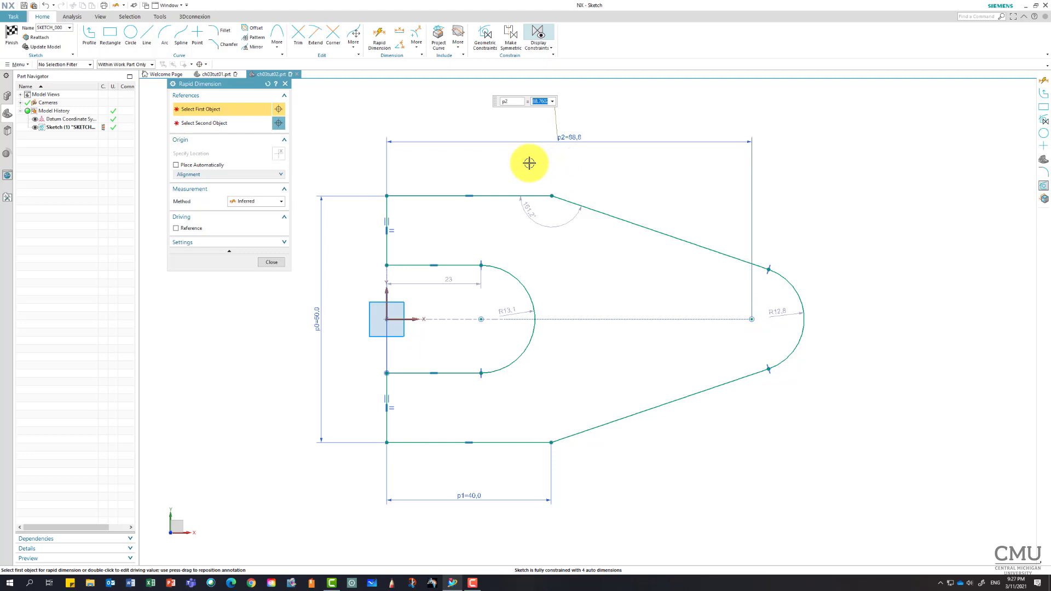
{"action": "key", "text": "Return"}
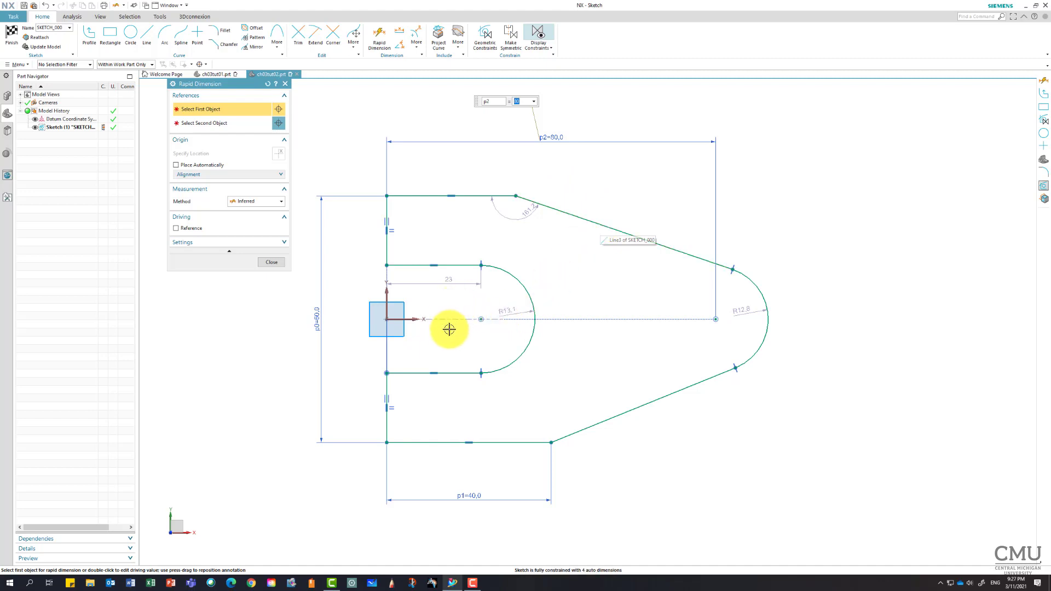
- Add an axis-to-top-line vertical dimension, dismissing the overconstrained warning
{"action": "left_click", "coordinate": [413, 319]}
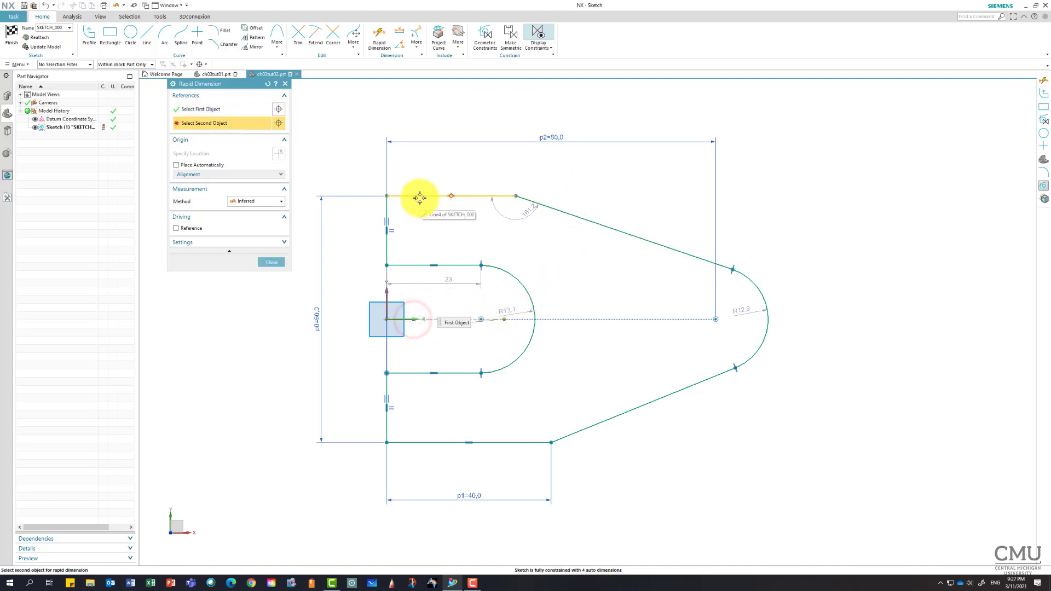
{"action": "left_click", "coordinate": [419, 197]}
{"action": "left_click", "coordinate": [349, 255]}
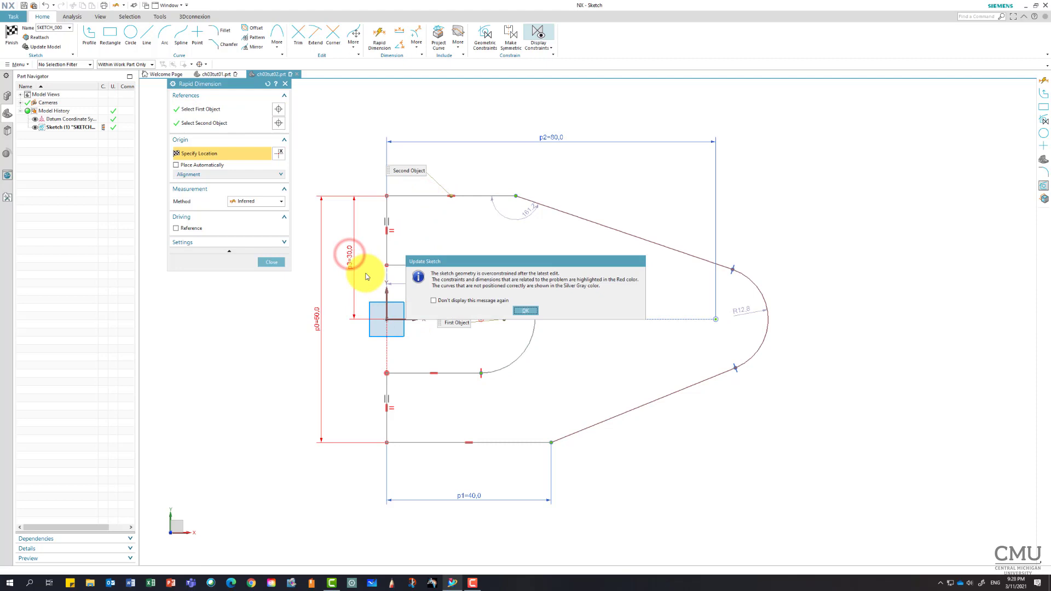
{"action": "left_click", "coordinate": [526, 312]}
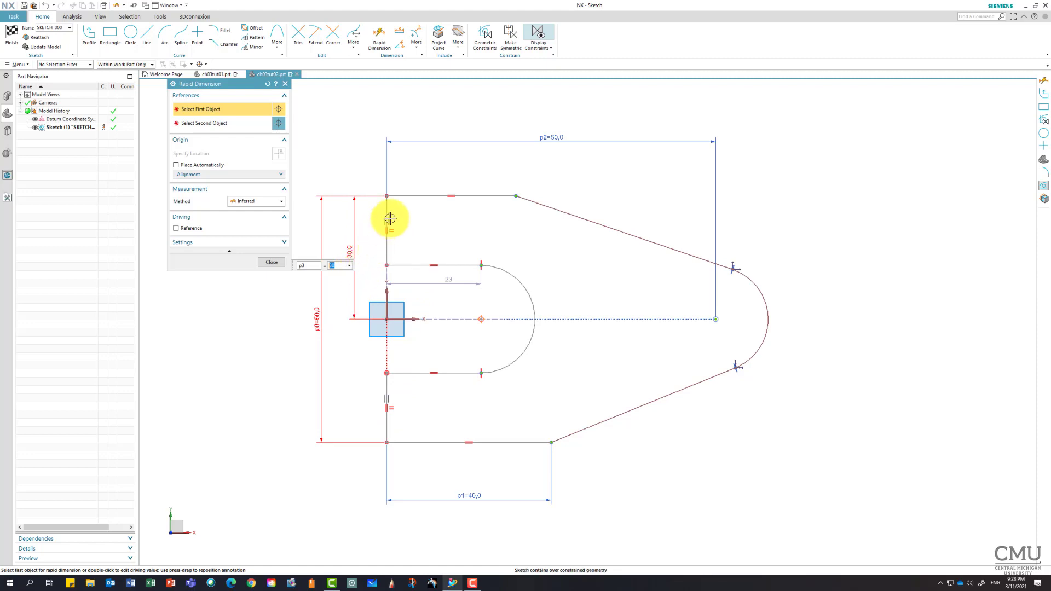
{"action": "left_click", "coordinate": [279, 268]}
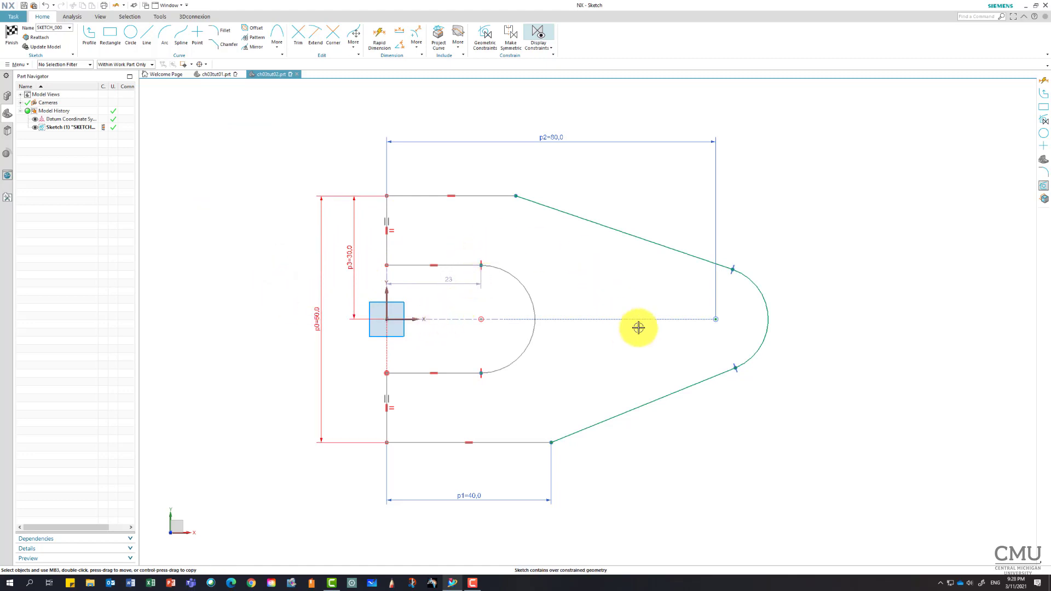
- Delete the unwanted 30 dimension and acknowledge the auto-dimension notice
{"action": "right_click", "coordinate": [350, 258]}
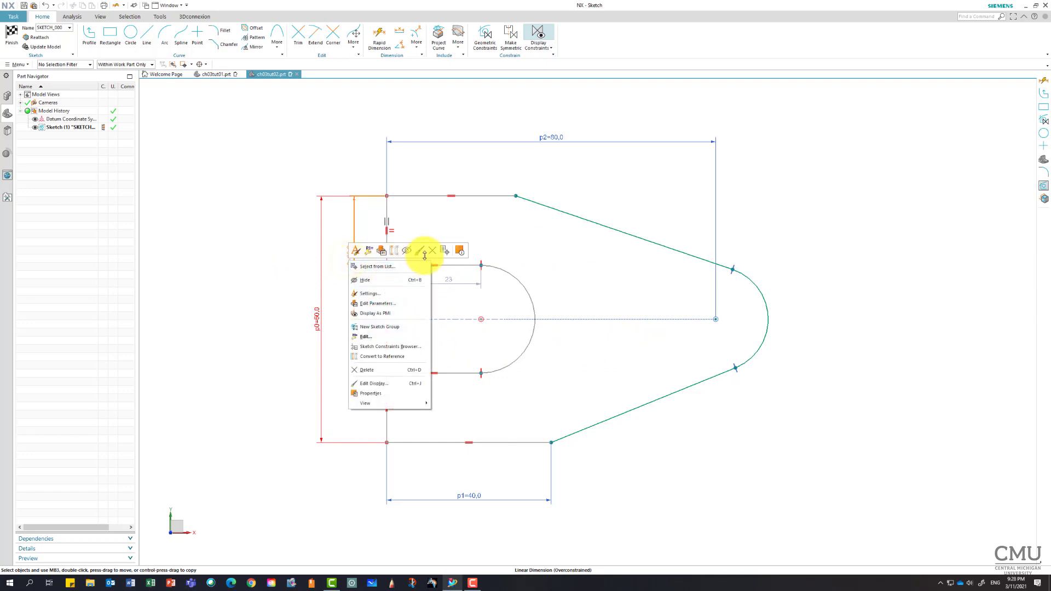
{"action": "right_click", "coordinate": [337, 227]}
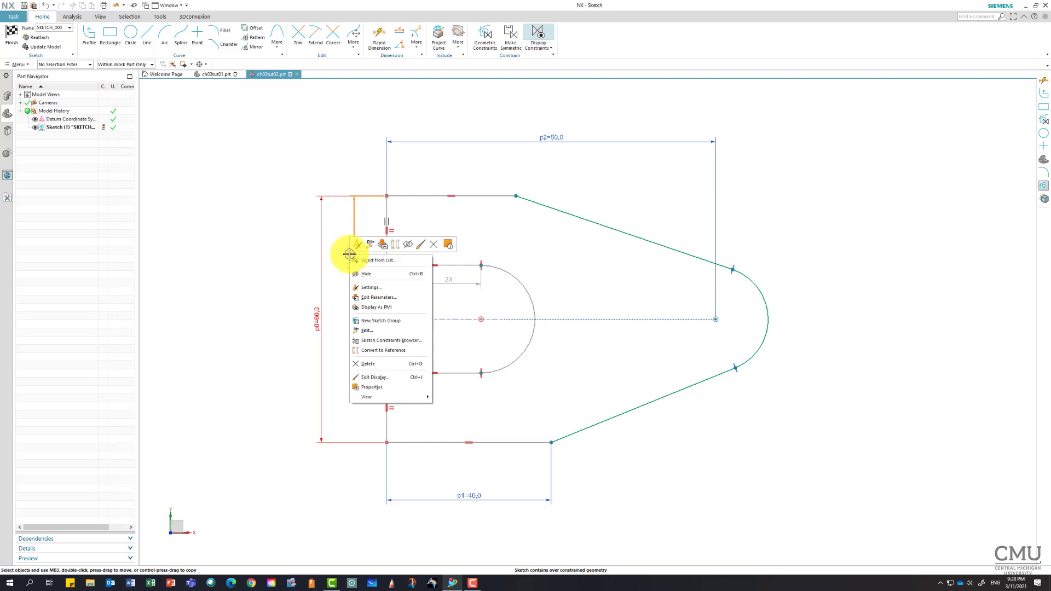
{"action": "left_click", "coordinate": [435, 244]}
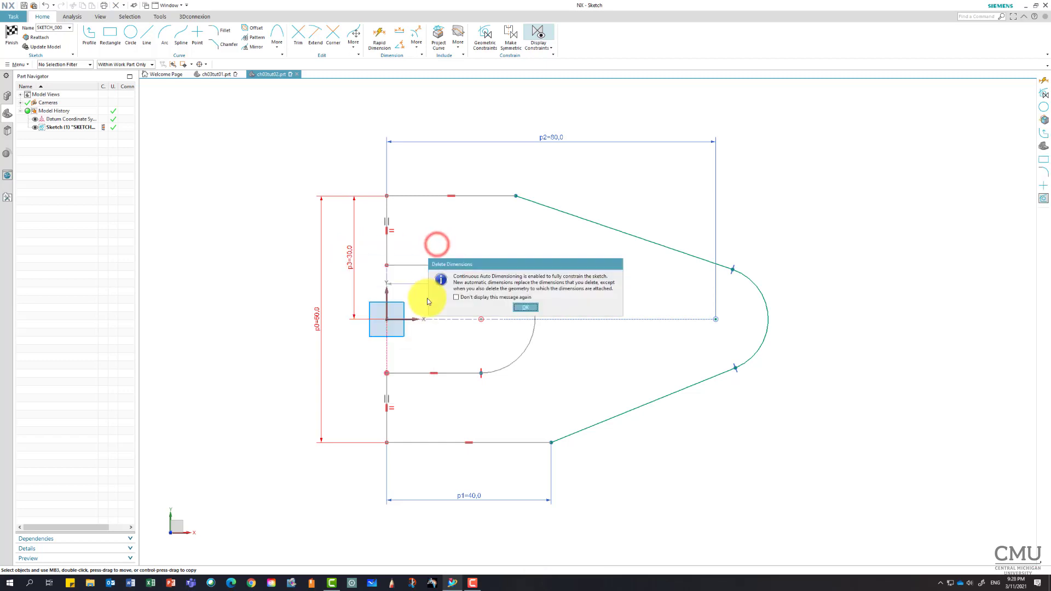
{"action": "left_click", "coordinate": [529, 308]}
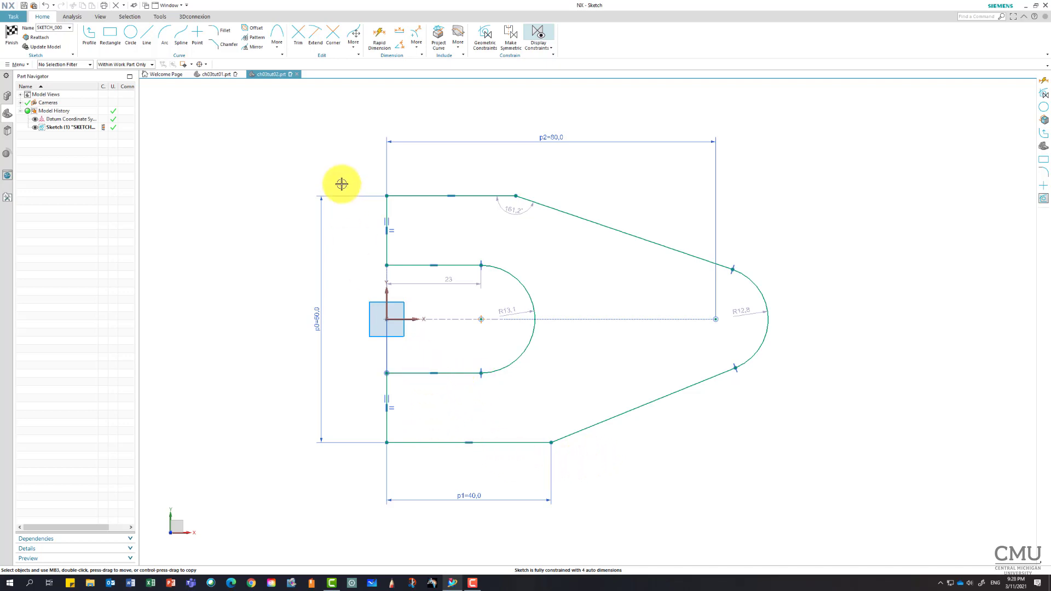
- Dimension the slot length to 20
{"action": "left_click", "coordinate": [382, 40]}
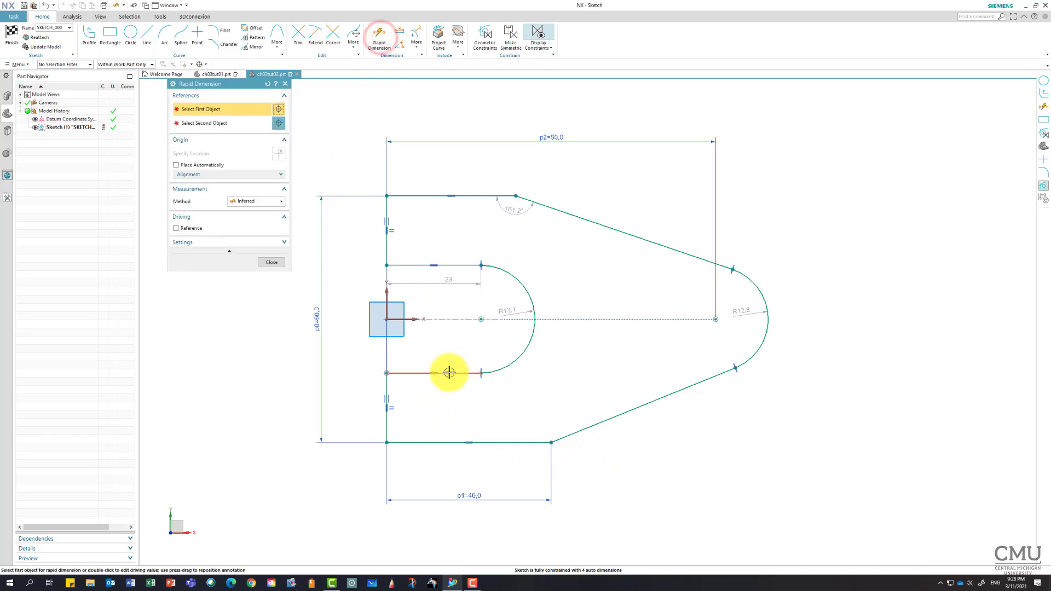
{"action": "left_click", "coordinate": [449, 373]}
{"action": "left_click", "coordinate": [431, 472]}
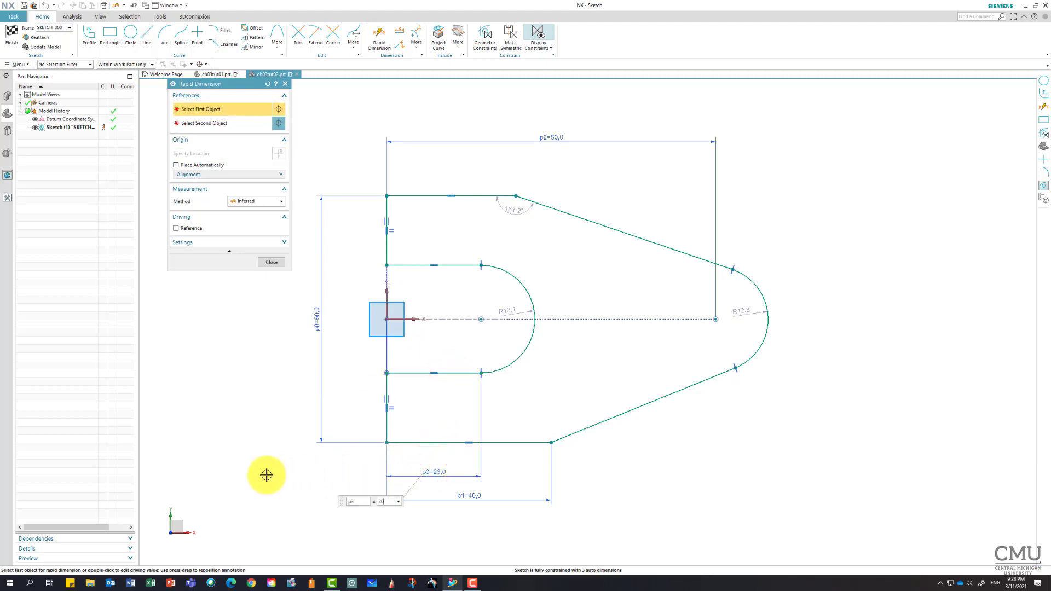
{"action": "key", "text": "Return"}
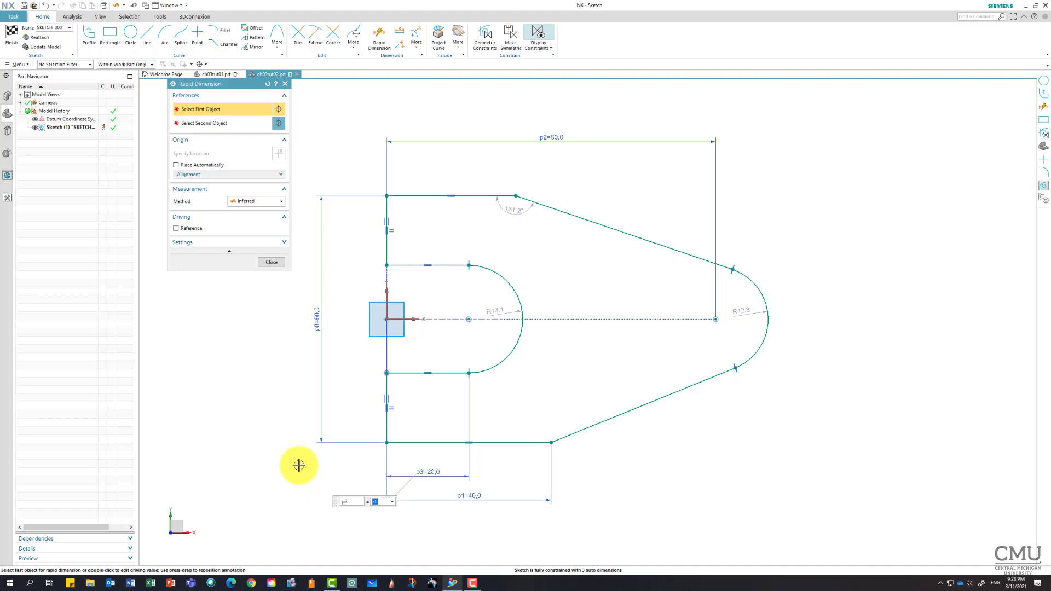
- Give the slot arc and the outer tip arc radial dimensions of R10 each
{"action": "left_click", "coordinate": [518, 348]}
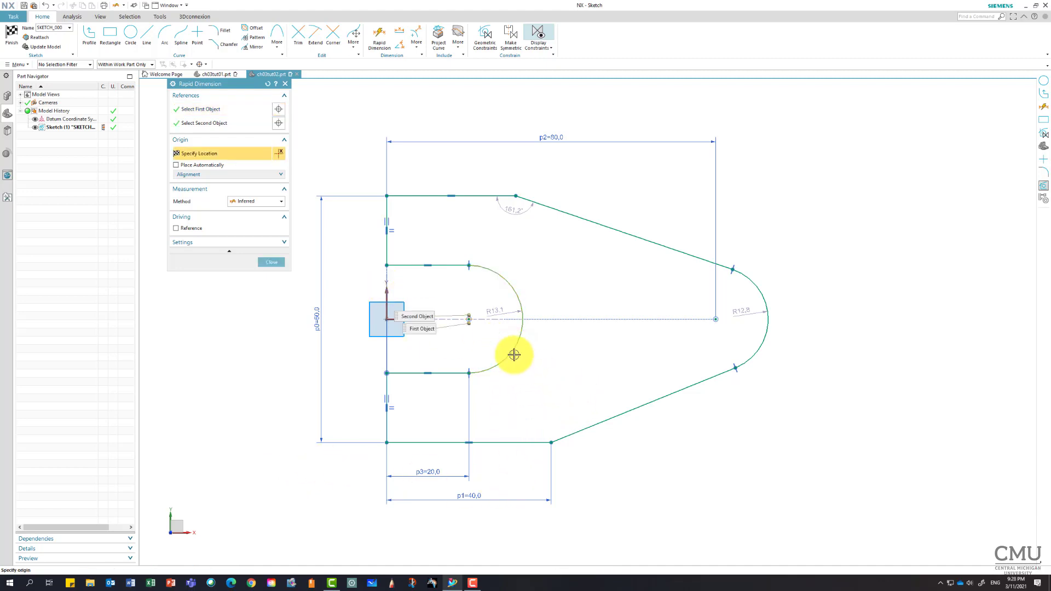
{"action": "left_click", "coordinate": [264, 203]}
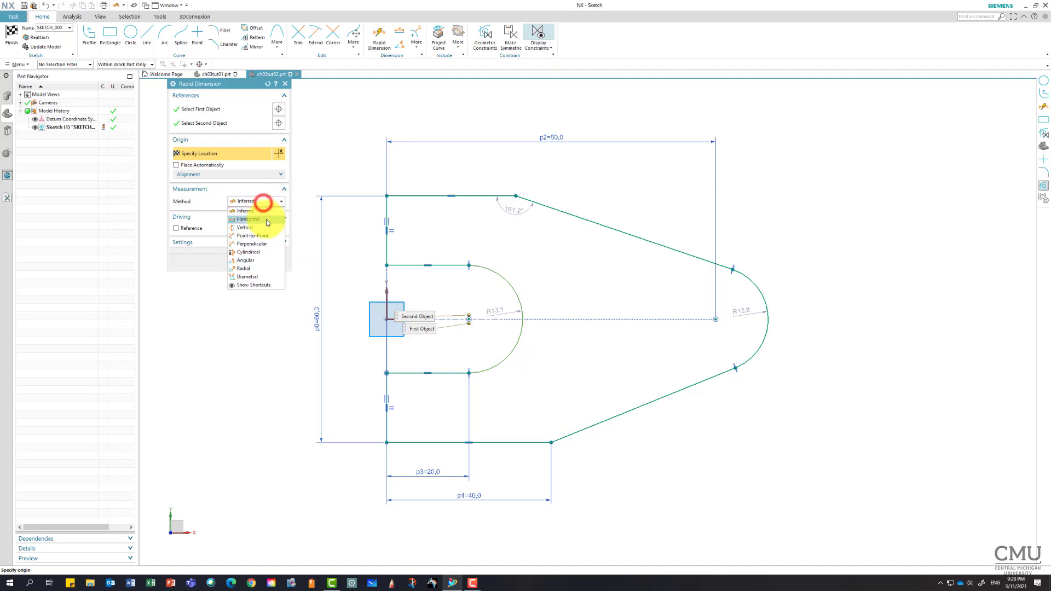
{"action": "left_click", "coordinate": [262, 268]}
{"action": "left_click", "coordinate": [550, 372]}
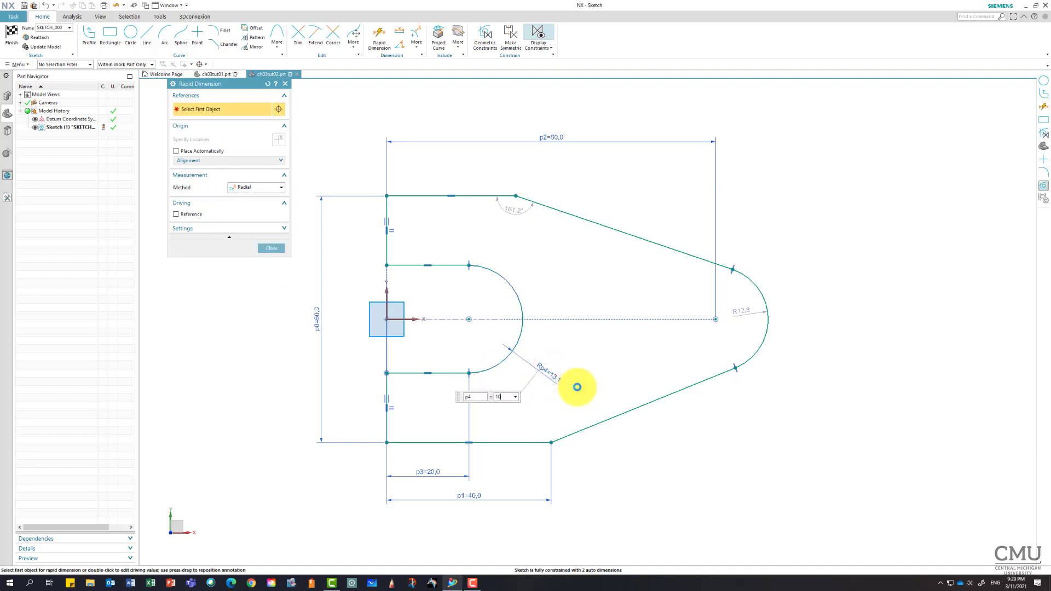
{"action": "key", "text": "Return"}
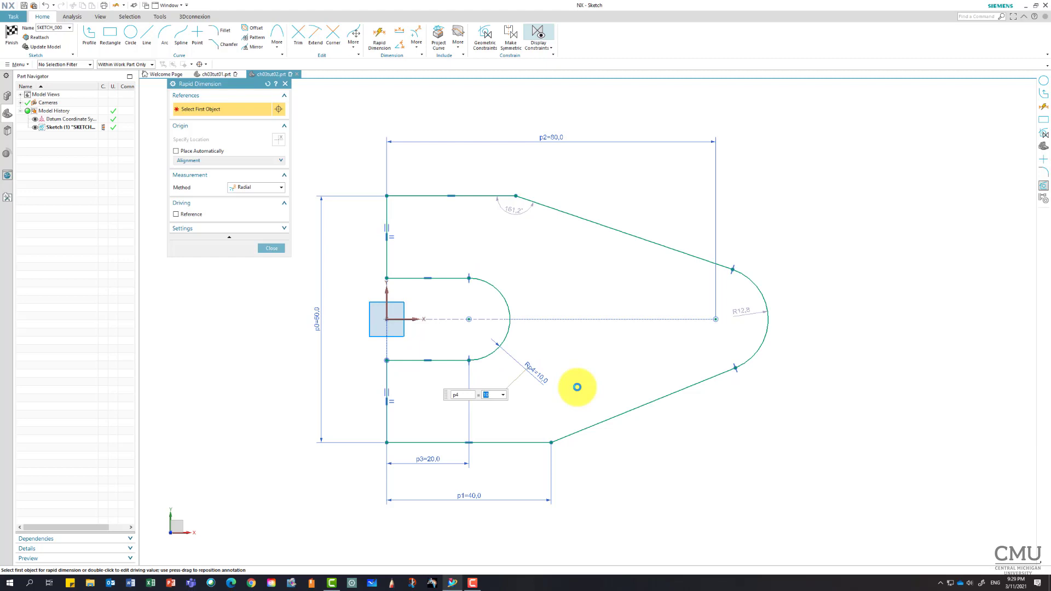
{"action": "left_click", "coordinate": [765, 293]}
{"action": "left_click", "coordinate": [785, 254]}
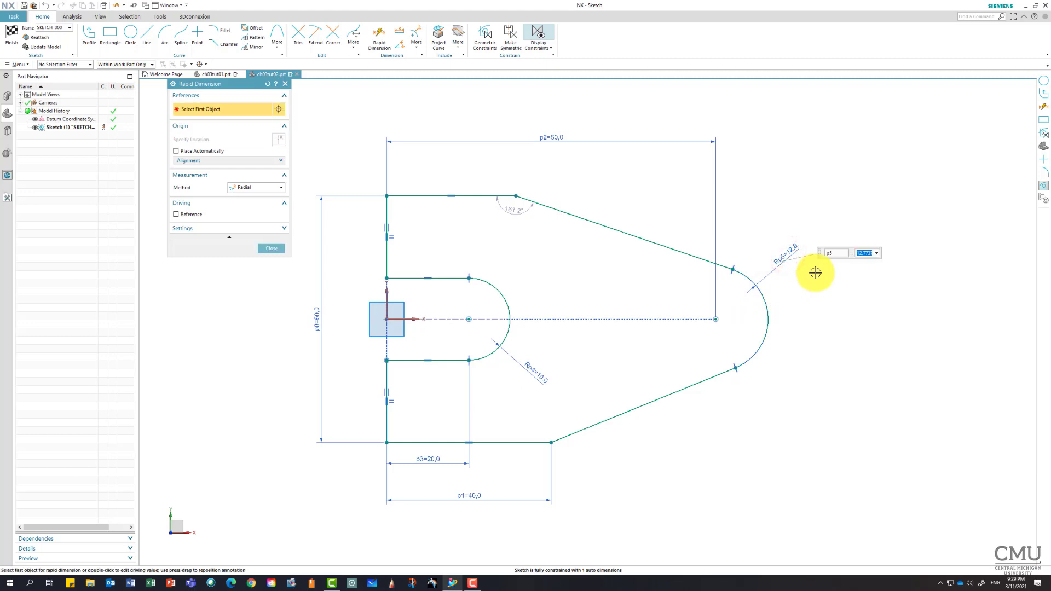
{"action": "key", "text": "Return"}
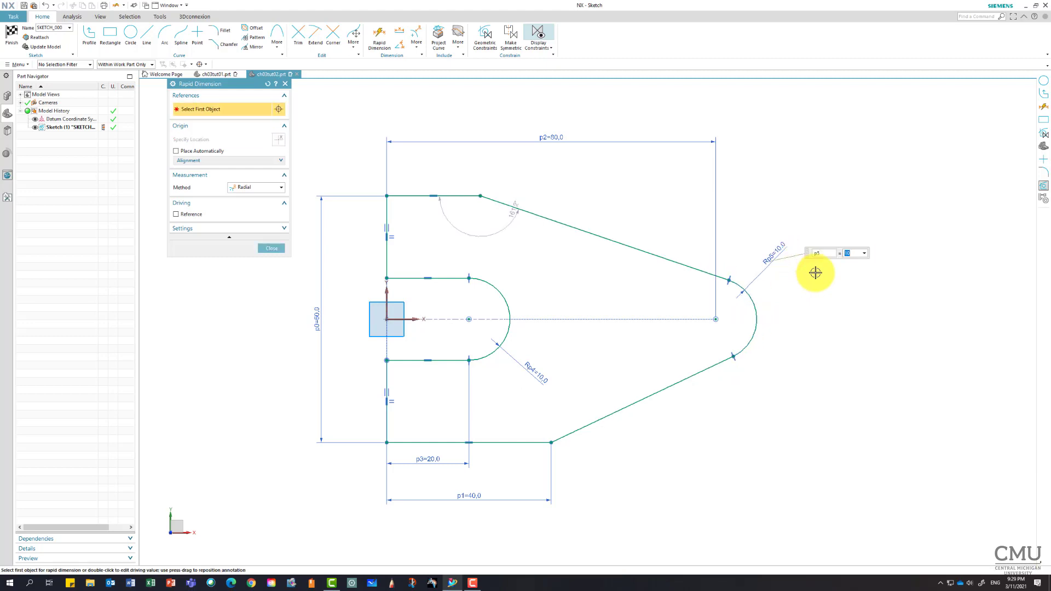
- Stretch the fork's top edge further right and shift the upper slanted line's corner, leaving about 150°
{"action": "left_click", "coordinate": [273, 248]}
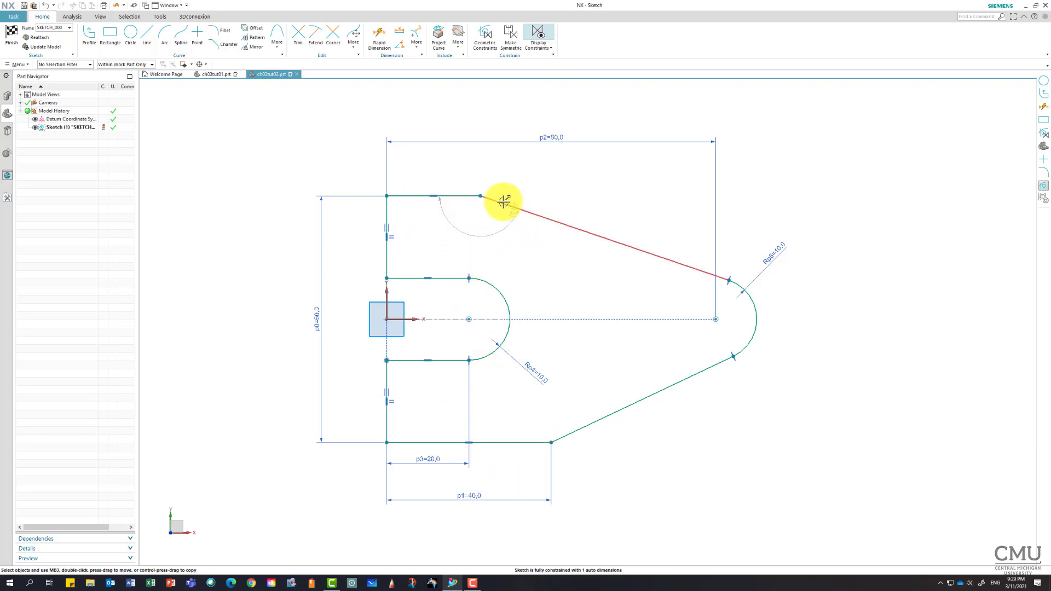
{"action": "left_click_drag", "start_coordinate": [462, 196], "coordinate": [524, 199]}
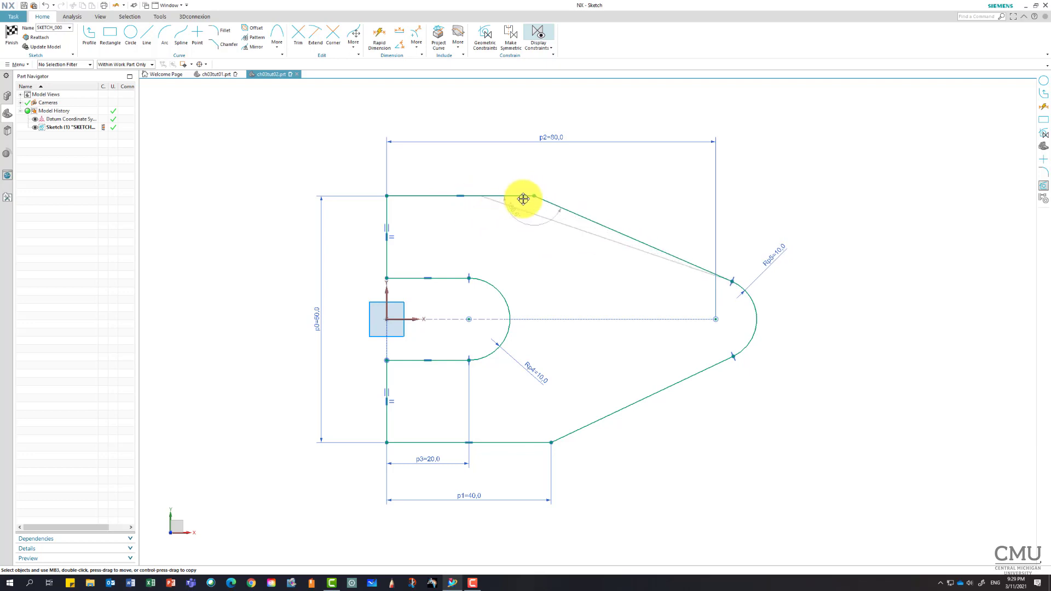
{"action": "left_click_drag", "start_coordinate": [582, 216], "coordinate": [576, 214]}
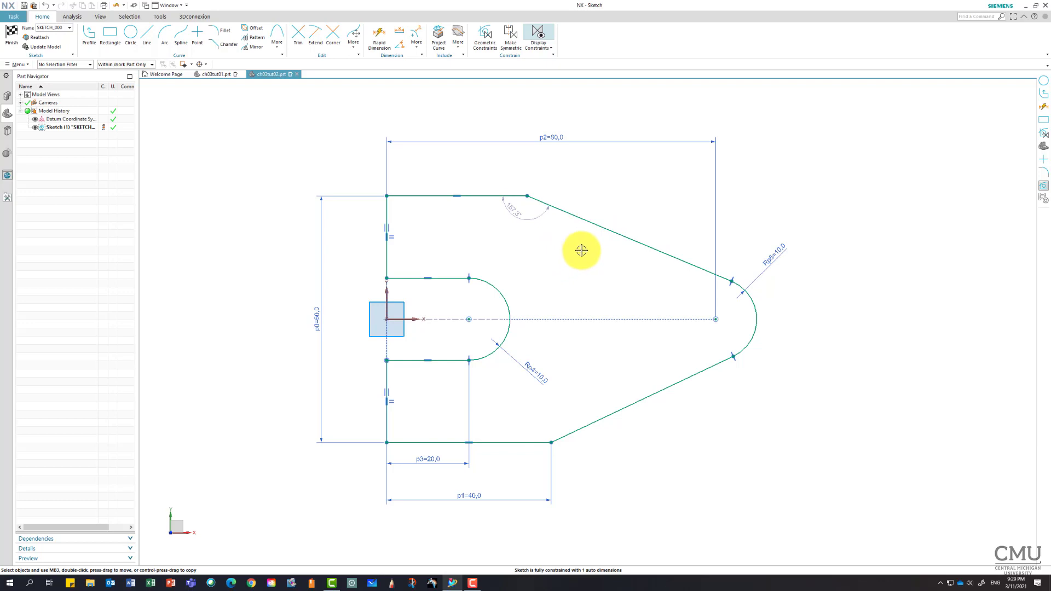
{"action": "mouse_move", "coordinate": [561, 218]}
{"action": "left_mouse_down"}
{"action": "mouse_move", "coordinate": [582, 219]}
{"action": "mouse_move", "coordinate": [547, 221]}
{"action": "mouse_move", "coordinate": [575, 222]}
{"action": "left_mouse_up"}
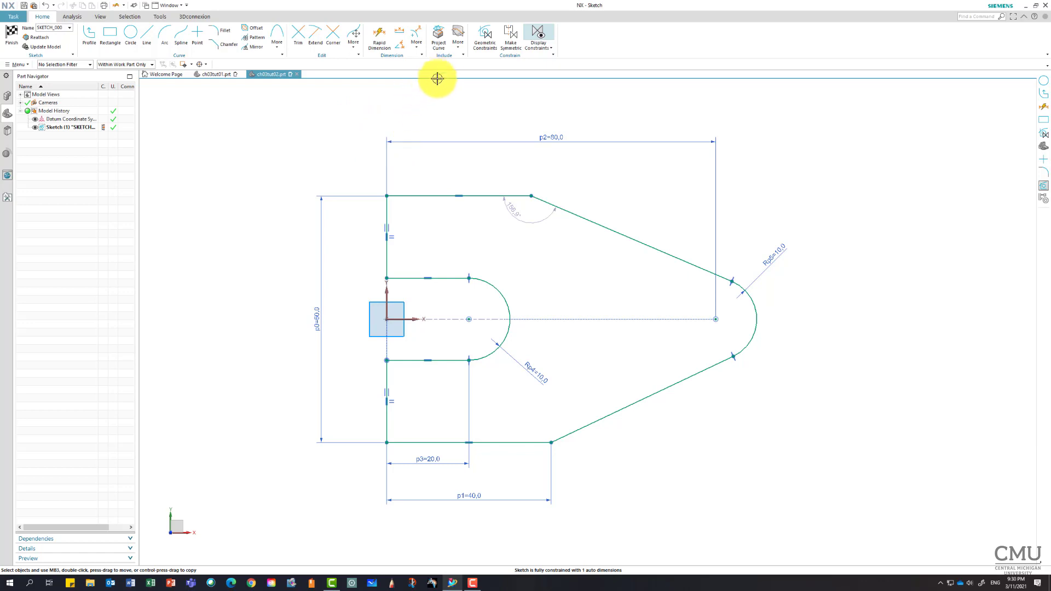
- Apply an Equal Length constraint between the fork's bottom and top edges, then lift the p3 dimension
{"action": "left_click", "coordinate": [484, 36]}
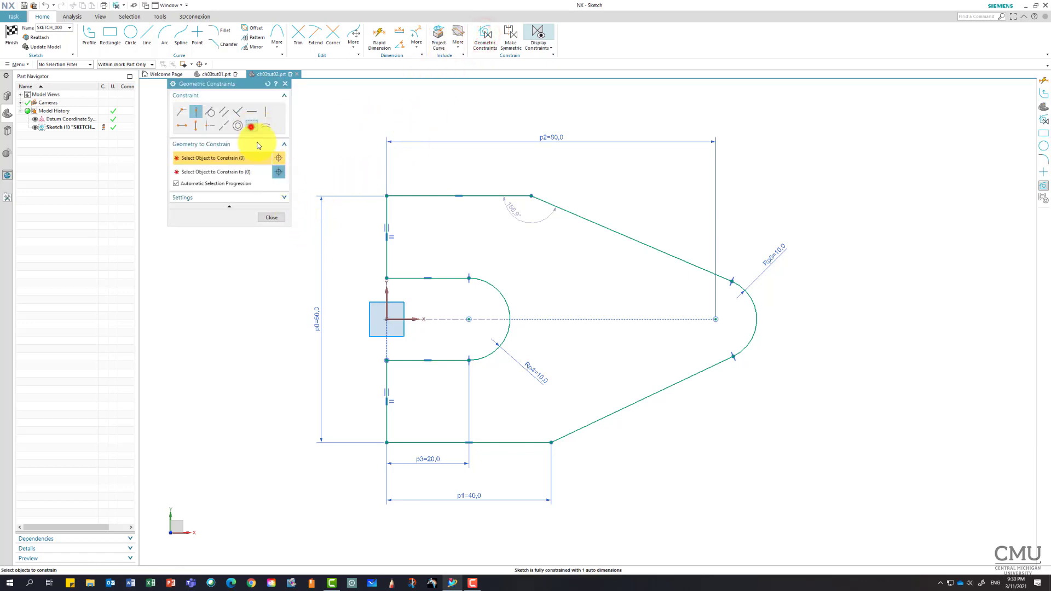
{"action": "left_click", "coordinate": [432, 443]}
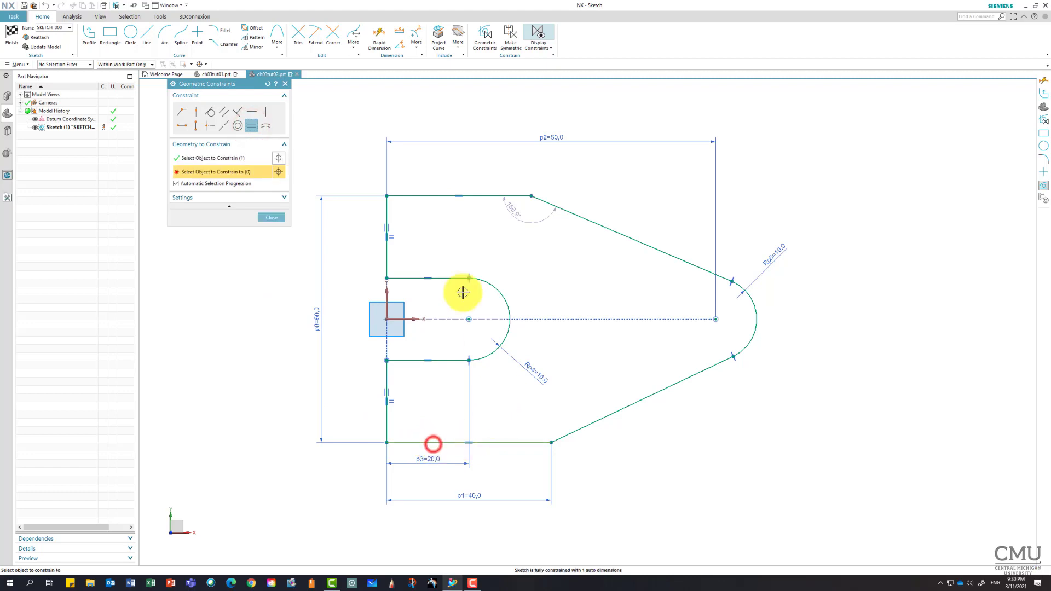
{"action": "left_click", "coordinate": [436, 196]}
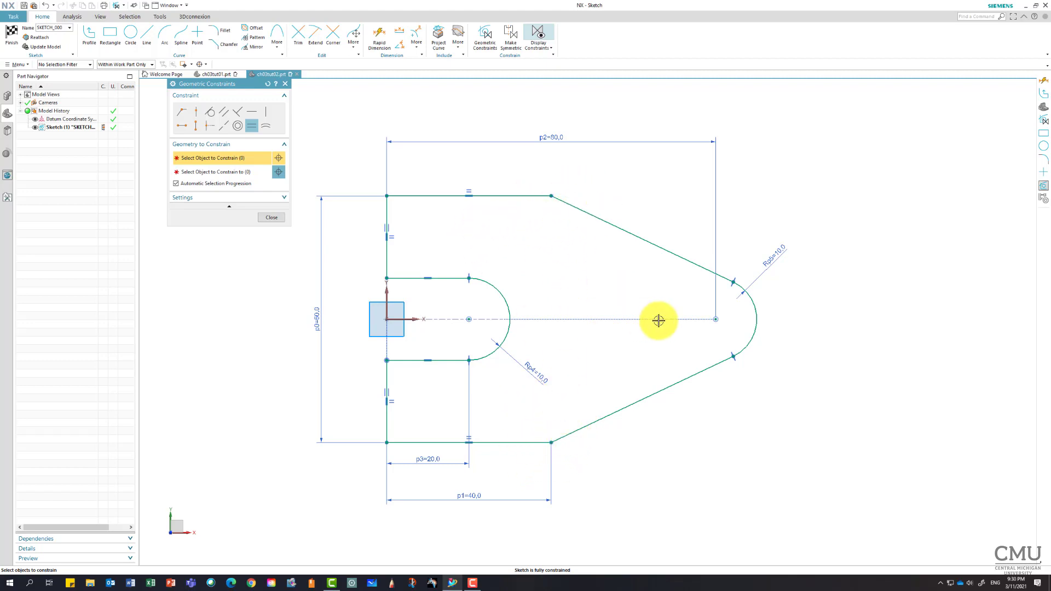
{"action": "left_click", "coordinate": [271, 218]}
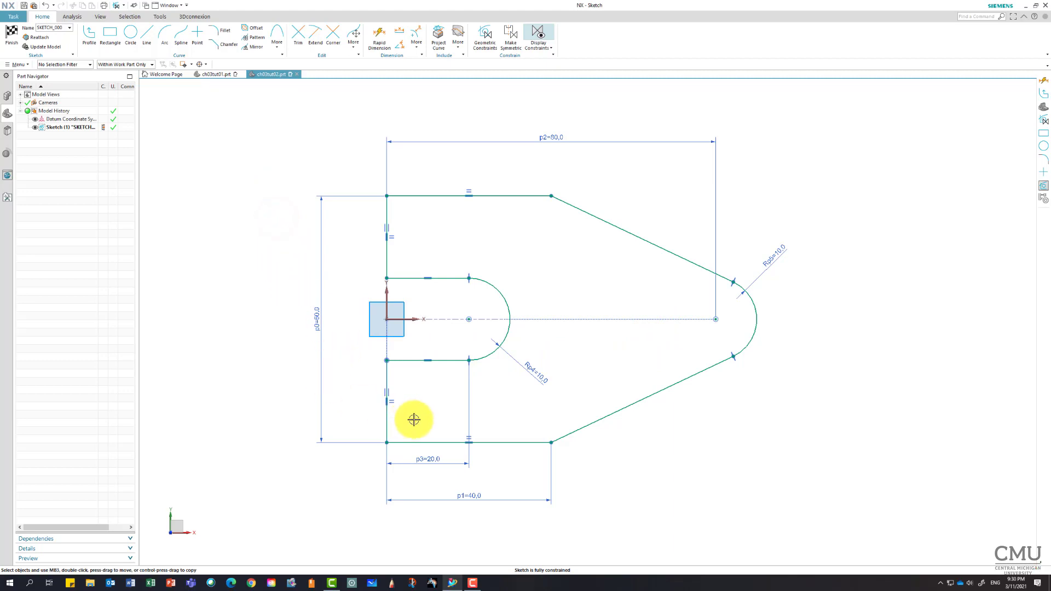
{"action": "left_click_drag", "start_coordinate": [429, 461], "coordinate": [430, 335]}
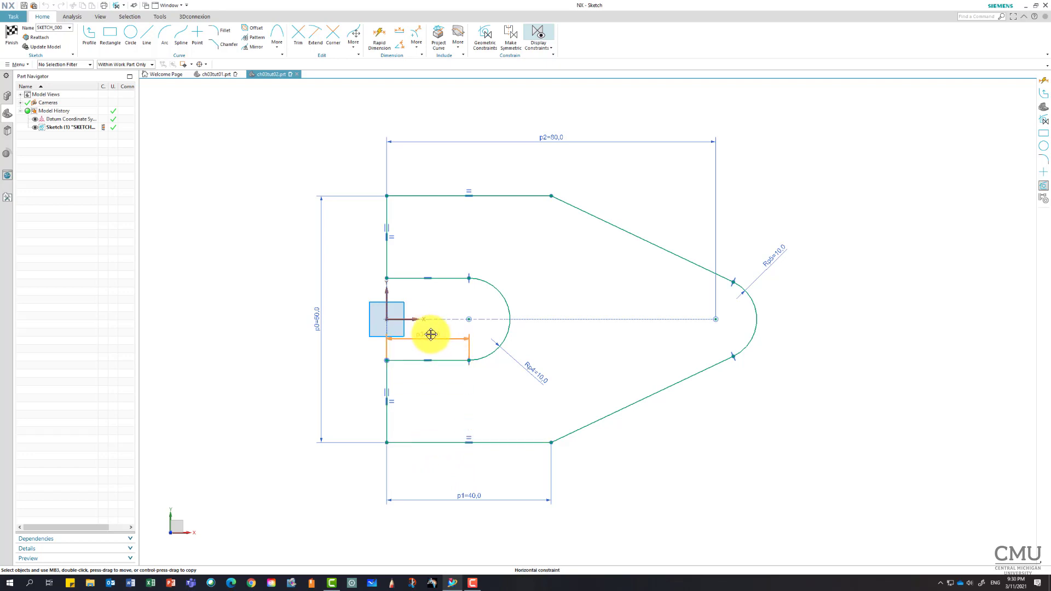
- Drop the p3=20.0 slot dimension inside the lower half of the slot beside the origin
{"action": "left_click_drag", "start_coordinate": [431, 336], "coordinate": [431, 336]}
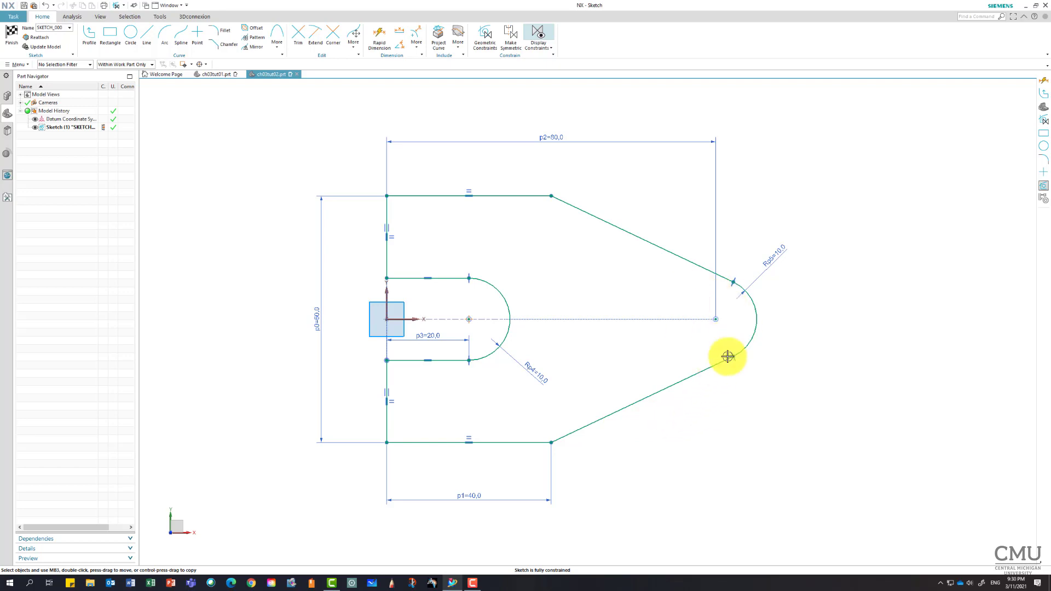
- Draw a circle of roughly 14.3 mm diameter centred on the fork's rounded outer tip arc
{"action": "left_click", "coordinate": [130, 34]}
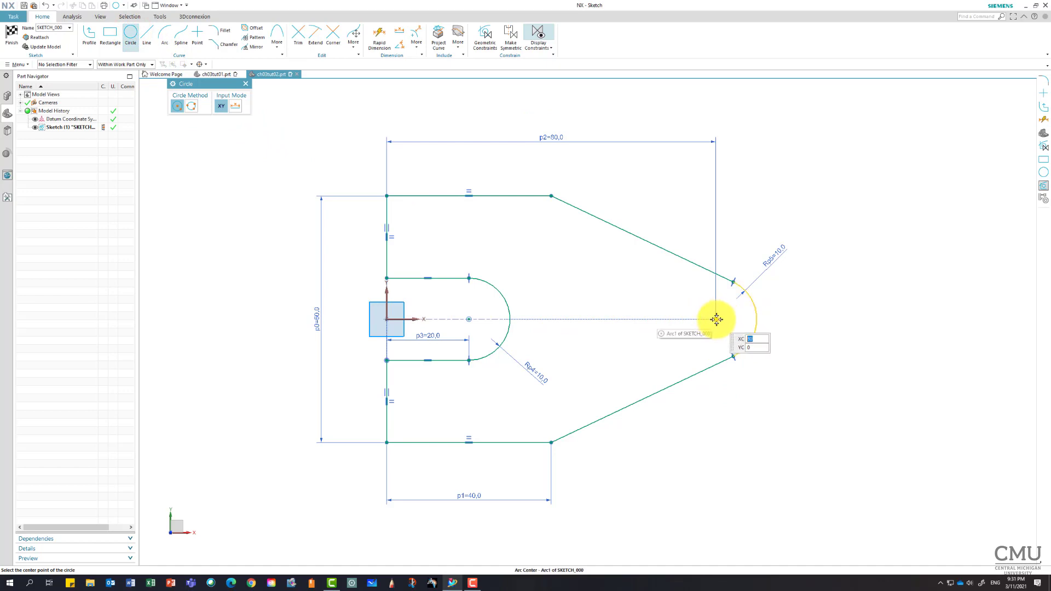
{"action": "left_click", "coordinate": [716, 319]}
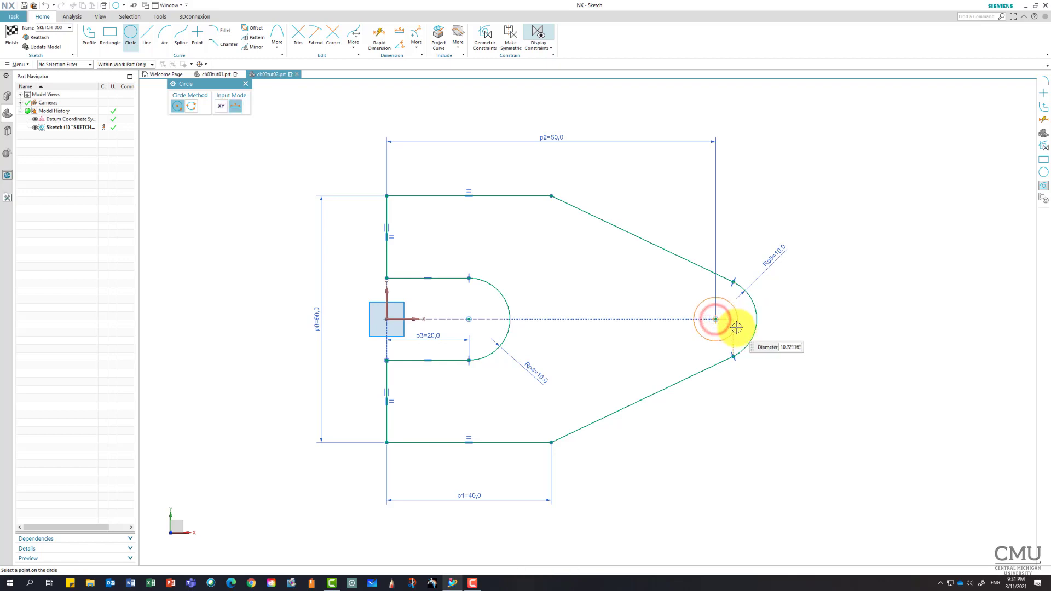
{"action": "key", "text": "Escape"}
{"action": "key", "text": "Escape"}
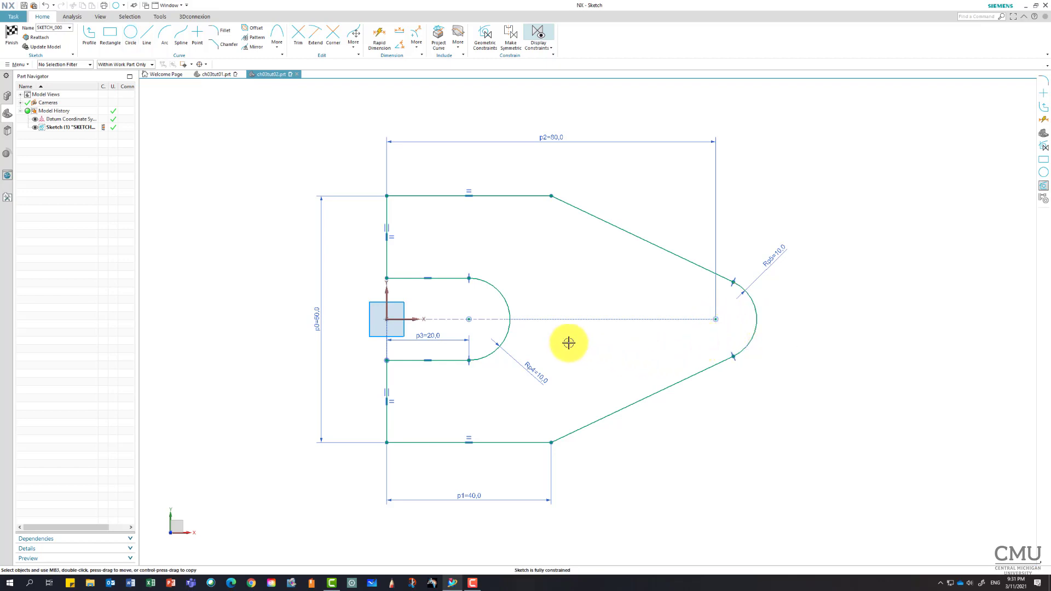
{"action": "left_click", "coordinate": [131, 33]}
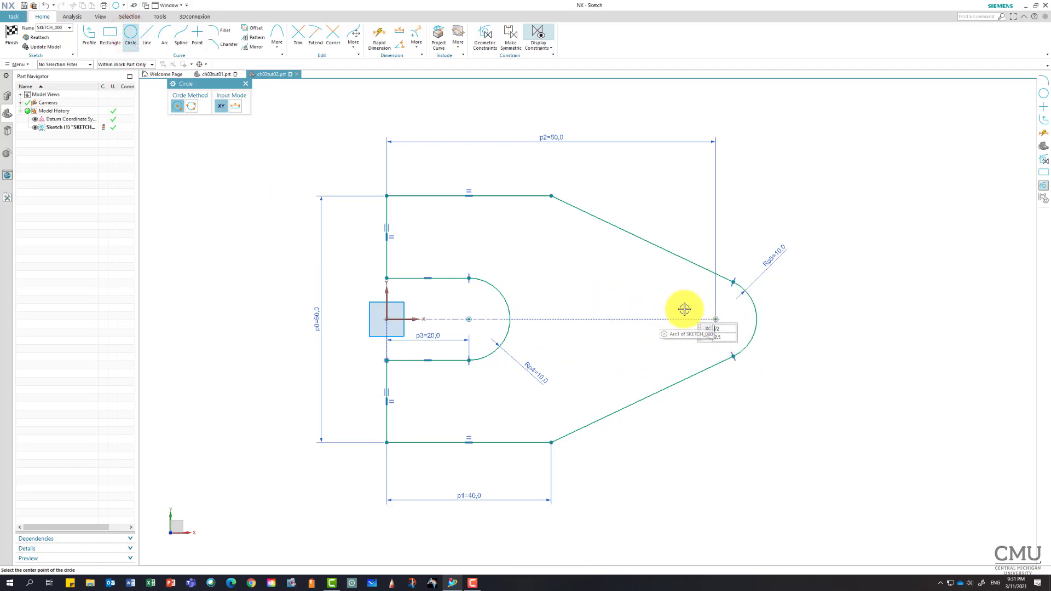
{"action": "left_click", "coordinate": [694, 311]}
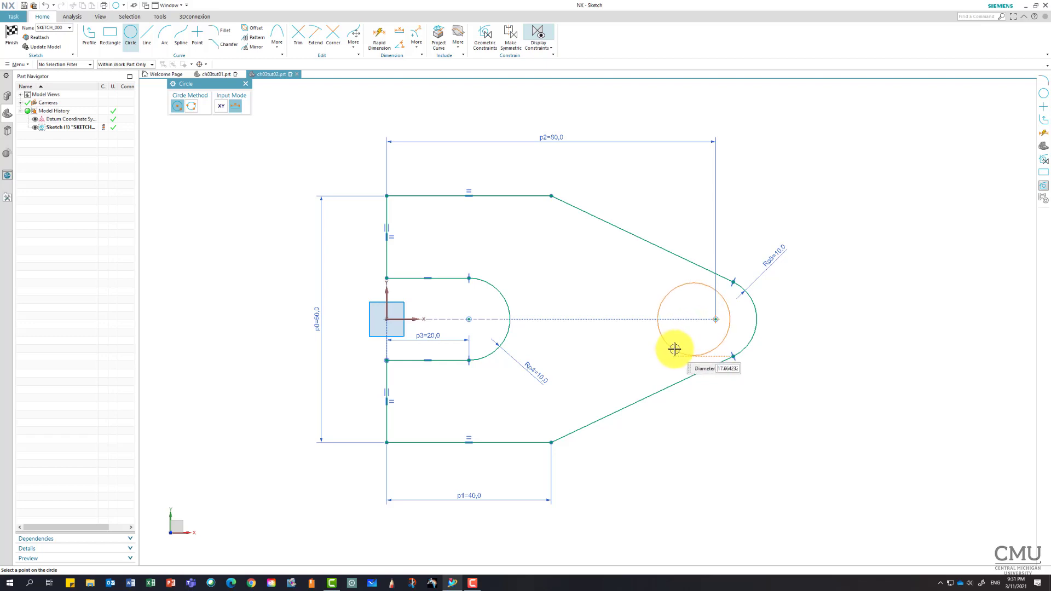
{"action": "left_click", "coordinate": [681, 346]}
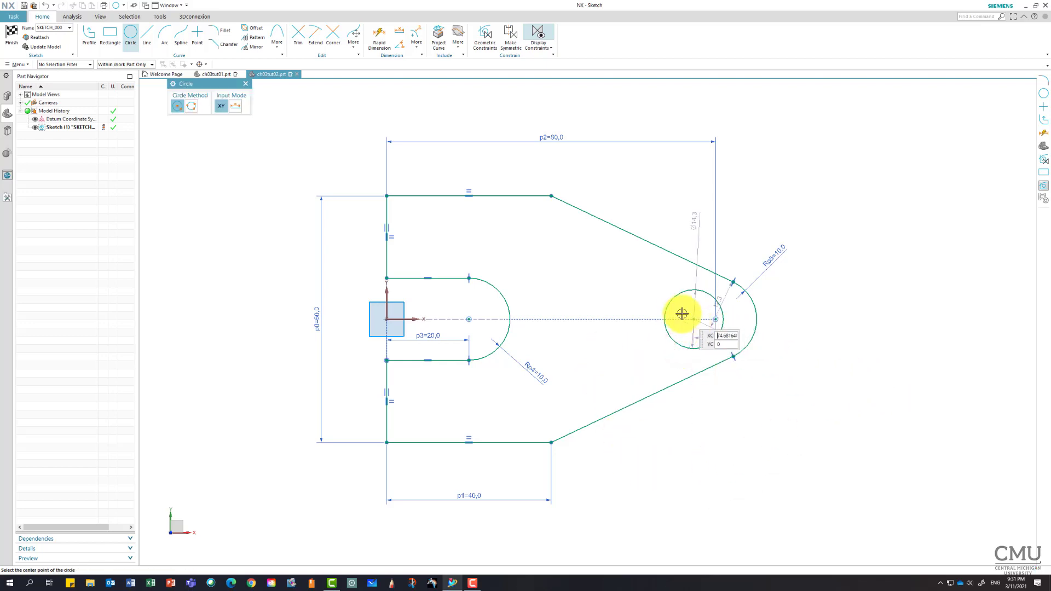
{"action": "scroll", "coordinate": [703, 330], "scroll_direction": "up", "scroll_amount": 3}
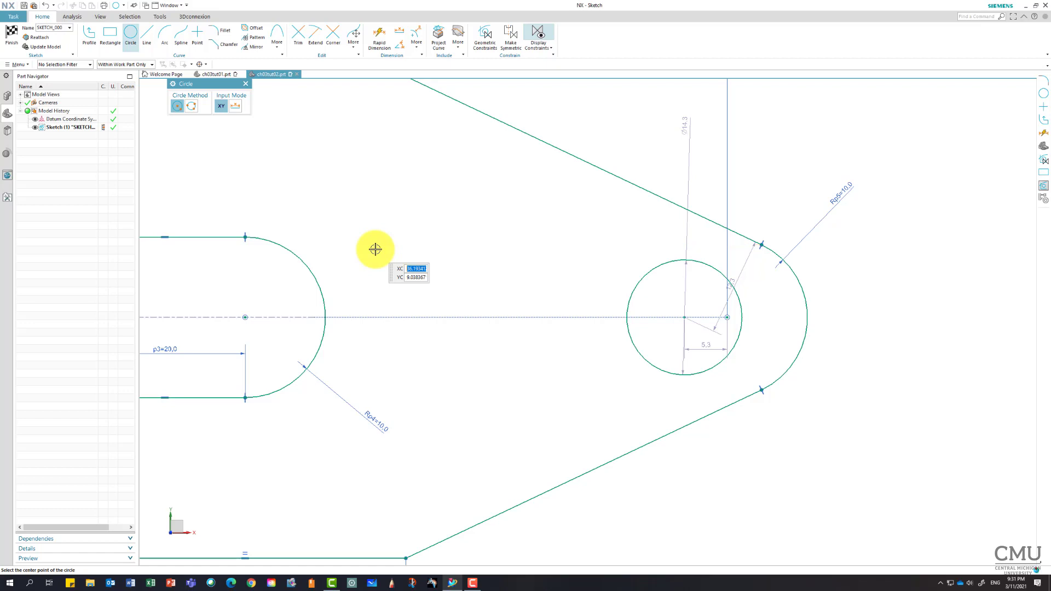
- Constrain the 14.3 circle concentric with the fork's R10 tip arc
{"action": "key", "text": "Escape"}
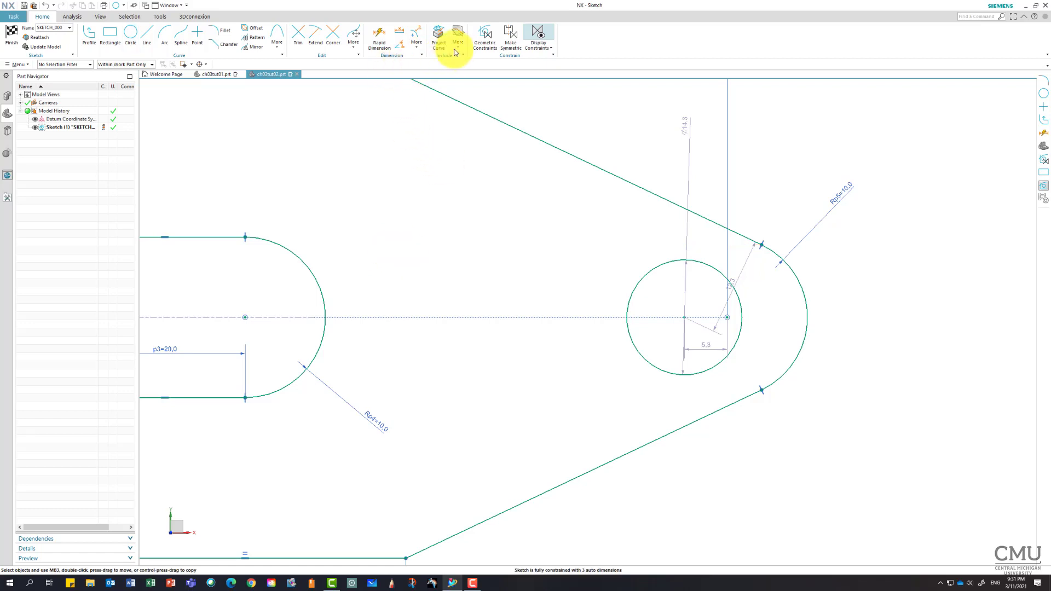
{"action": "left_click", "coordinate": [485, 36]}
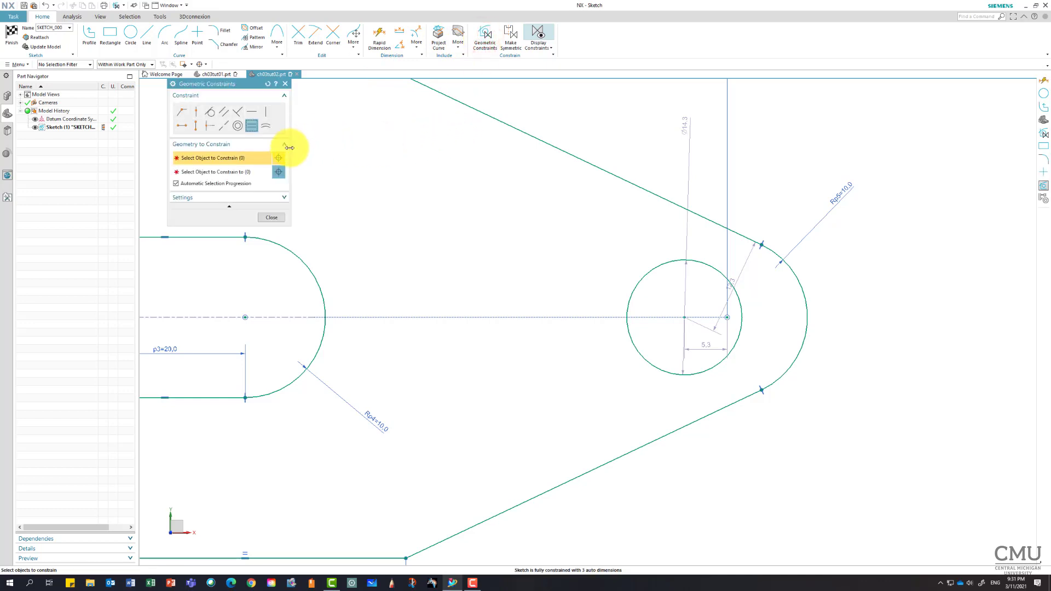
{"action": "left_click", "coordinate": [238, 128]}
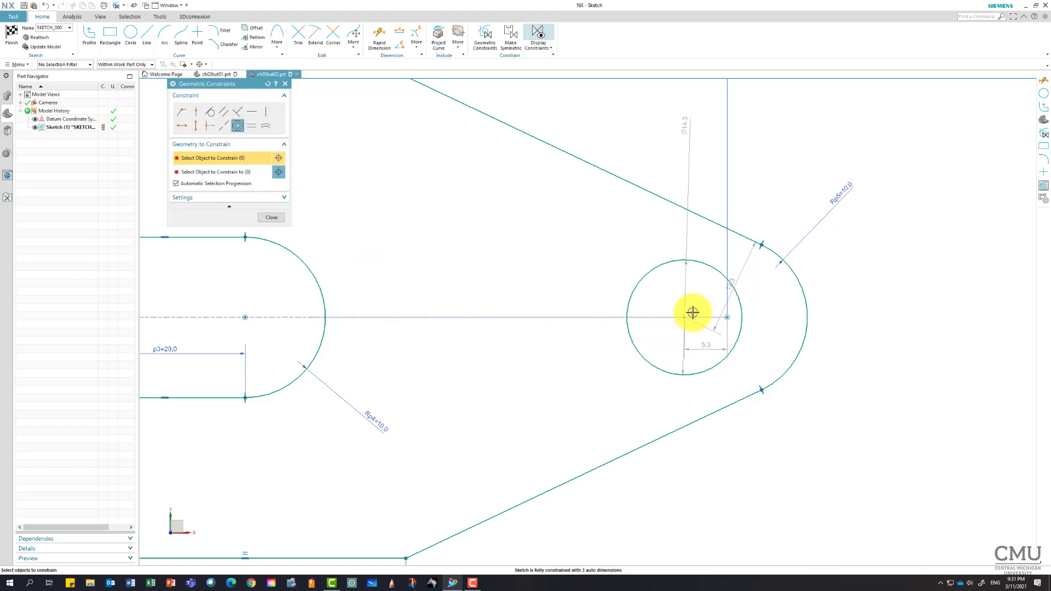
{"action": "left_click", "coordinate": [720, 270]}
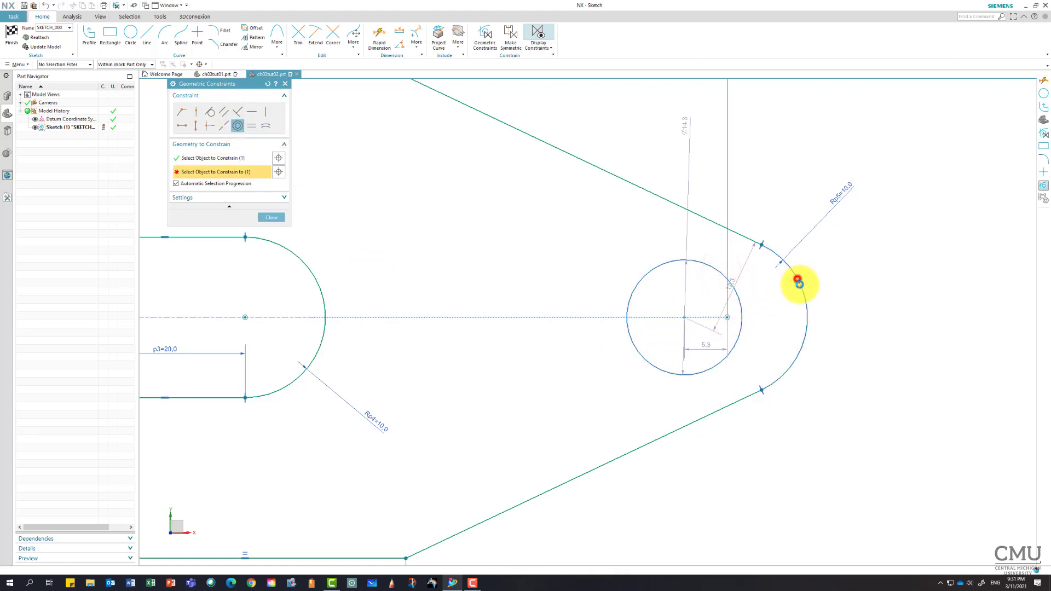
{"action": "left_click", "coordinate": [799, 280]}
{"action": "scroll", "coordinate": [696, 340], "scroll_direction": "down", "scroll_amount": 2}
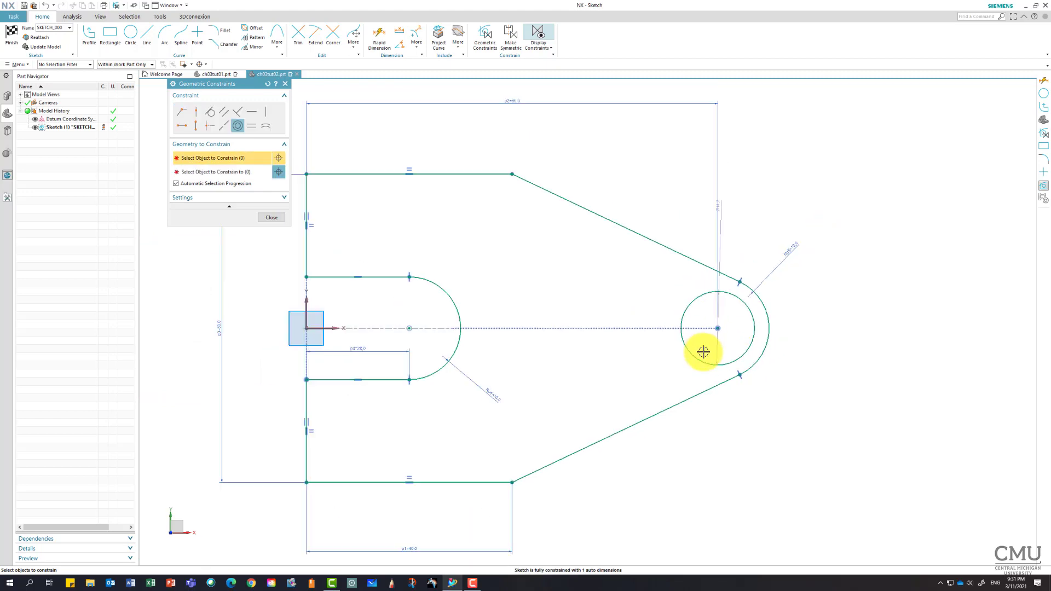
- Set the tip circle's diameter dimension to 12 mm, fully constraining the sketch
{"action": "left_click", "coordinate": [273, 216]}
{"action": "left_click_drag", "start_coordinate": [721, 208], "coordinate": [756, 235]}
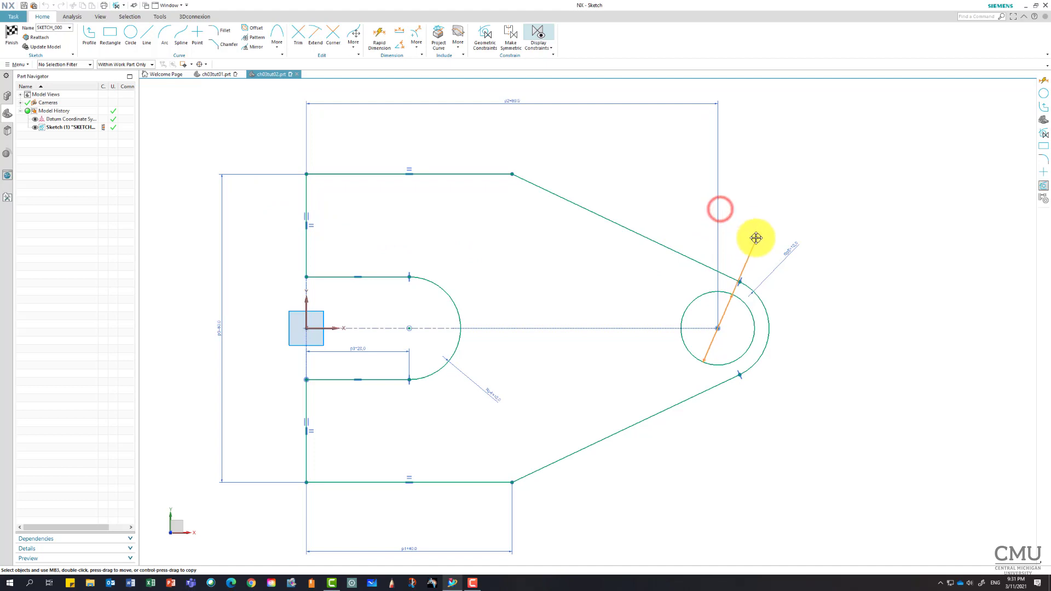
{"action": "double_click", "coordinate": [765, 229]}
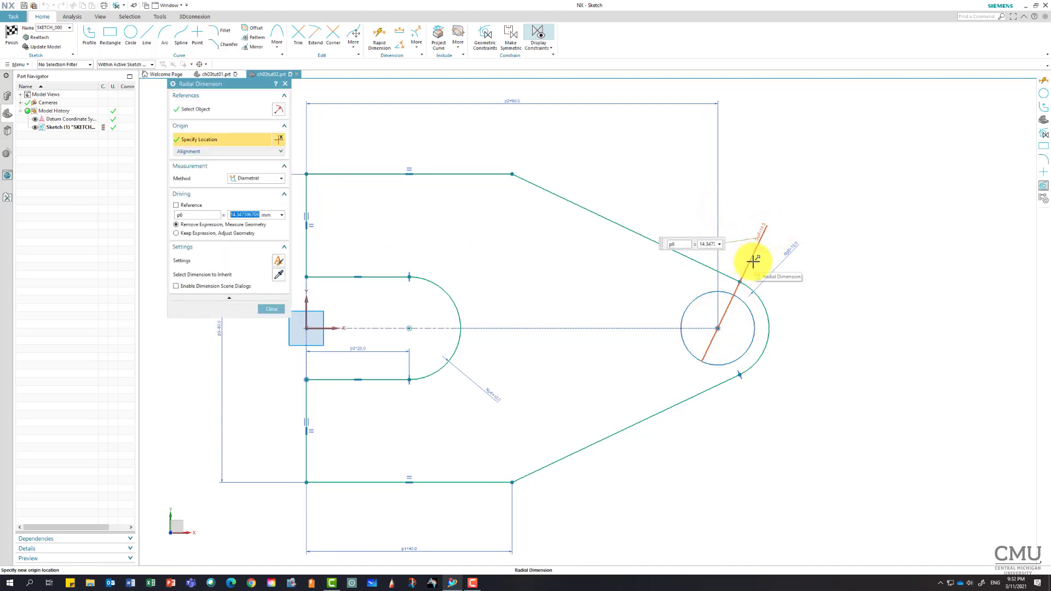
{"action": "type", "text": "12"}
{"action": "key", "text": "Return"}
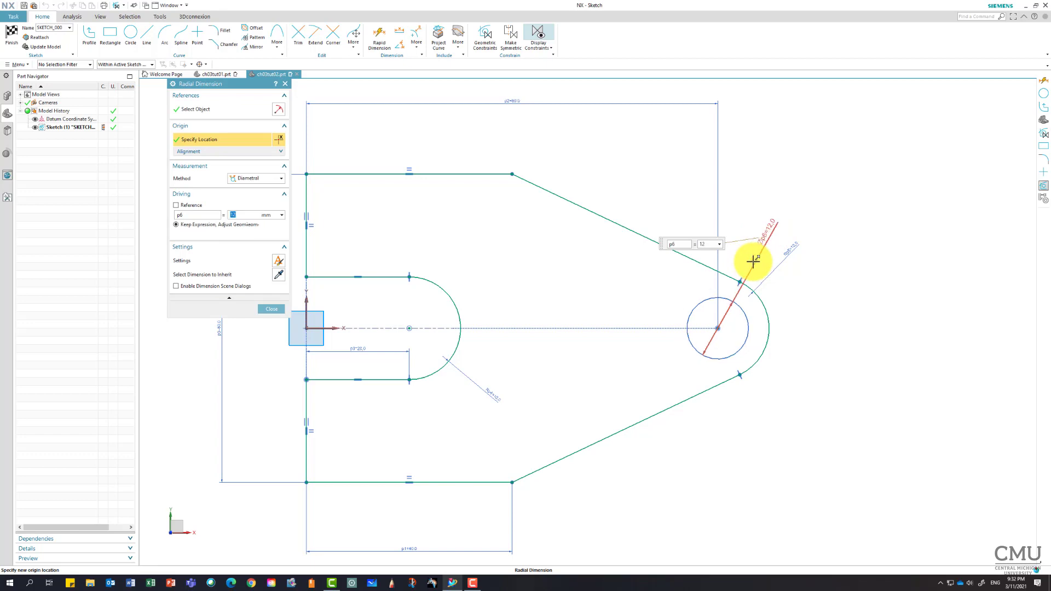
{"action": "scroll", "coordinate": [772, 281], "scroll_direction": "up", "scroll_amount": 3}
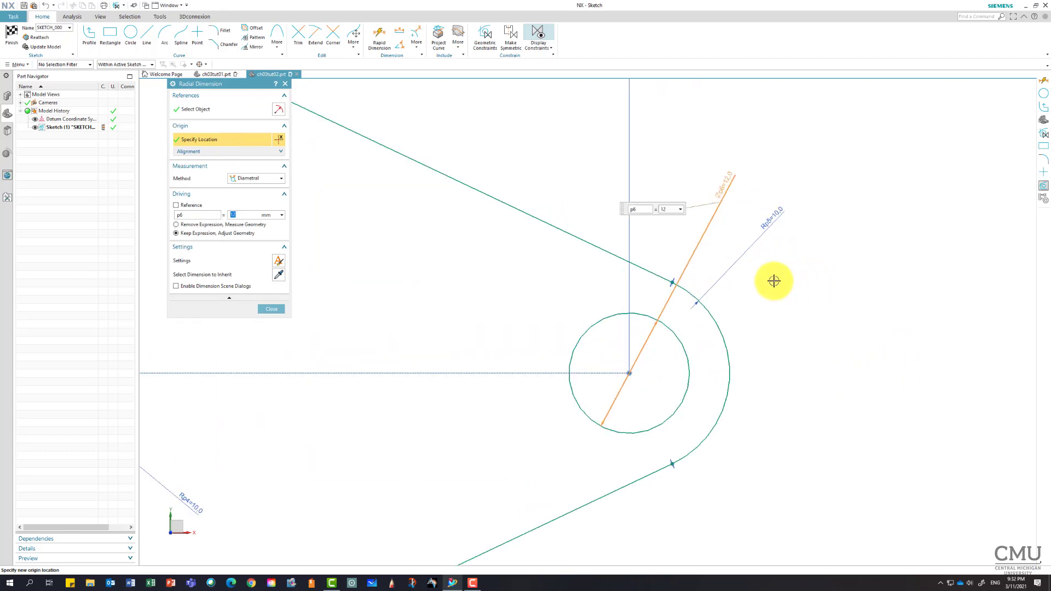
{"action": "scroll", "coordinate": [753, 309], "scroll_direction": "down", "scroll_amount": 2}
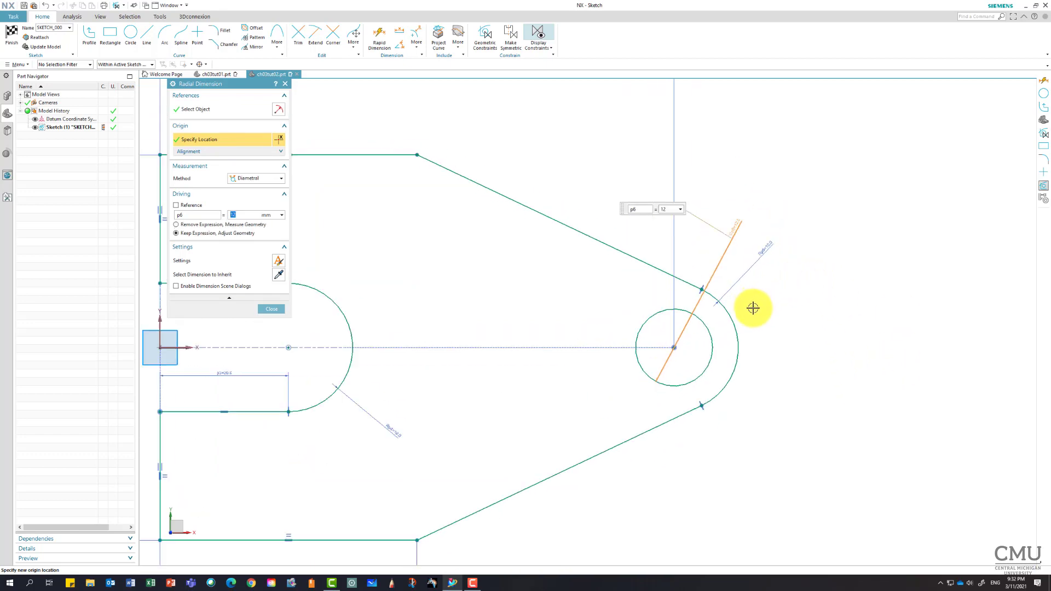
{"action": "left_click", "coordinate": [277, 310]}
{"action": "scroll", "coordinate": [575, 460], "scroll_direction": "down", "scroll_amount": 1}
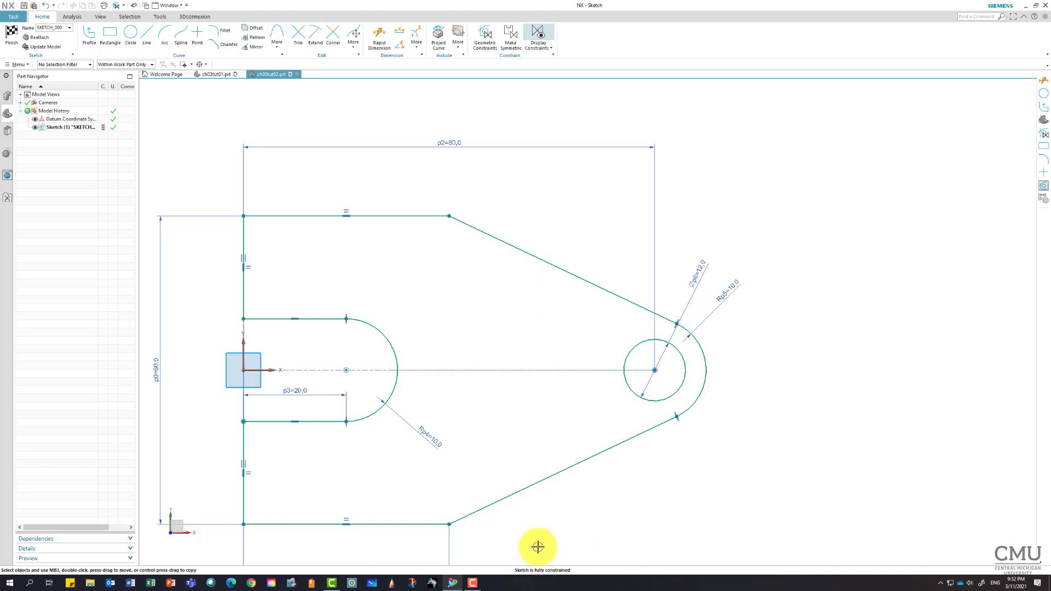
{"action": "scroll", "coordinate": [538, 547], "scroll_direction": "down", "scroll_amount": 1}
{"action": "scroll", "coordinate": [569, 516], "scroll_direction": "up", "scroll_amount": 1}
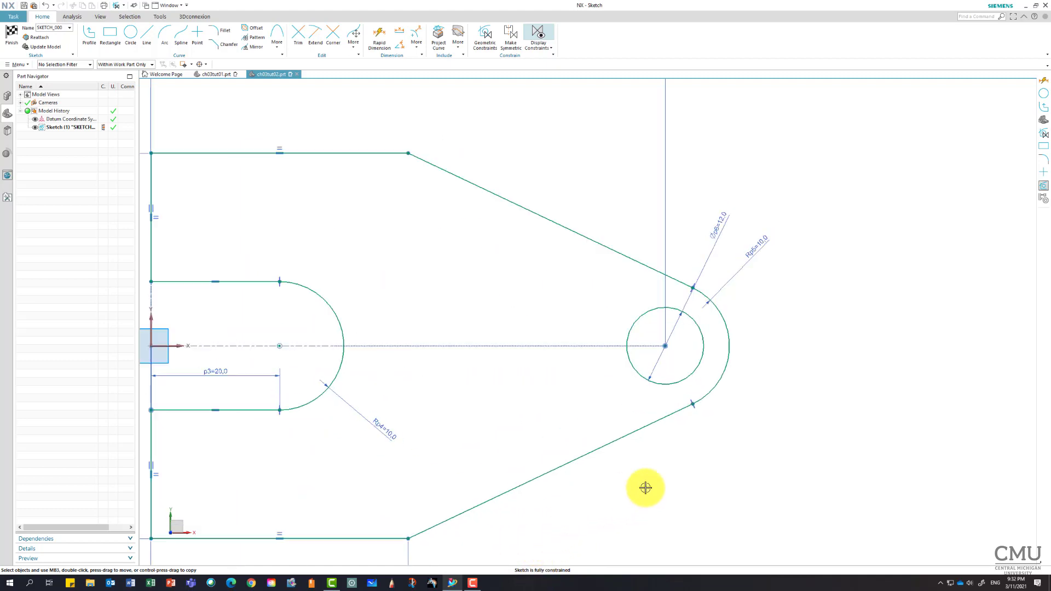
{"action": "mouse_move", "coordinate": [695, 462]}
{"action": "middle_mouse_down"}
{"action": "mouse_move", "coordinate": [667, 460]}
{"action": "mouse_move", "coordinate": [646, 476]}
{"action": "middle_mouse_up"}
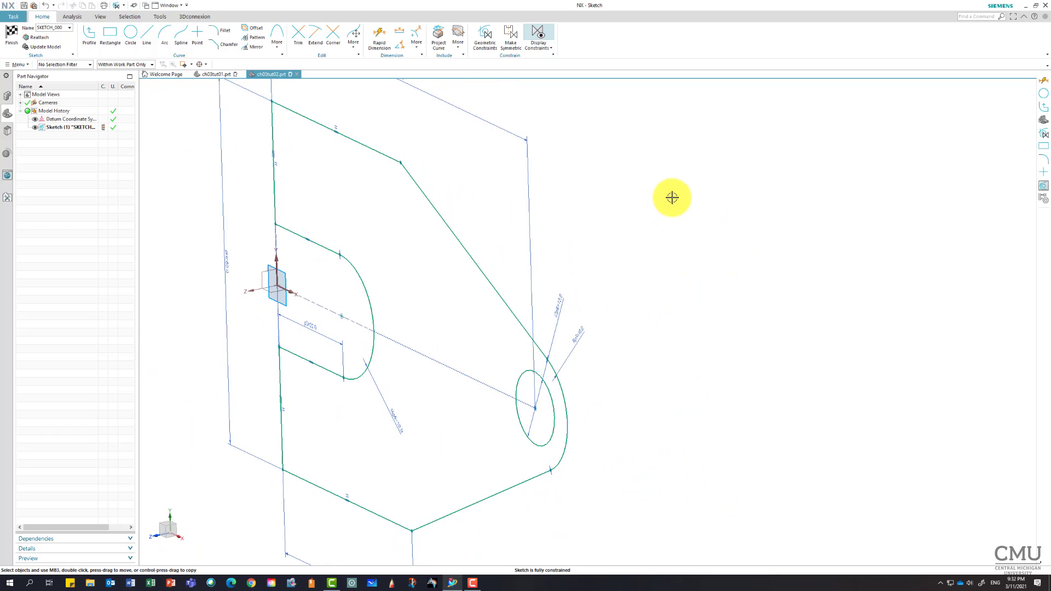
{"action": "right_click", "coordinate": [767, 205]}
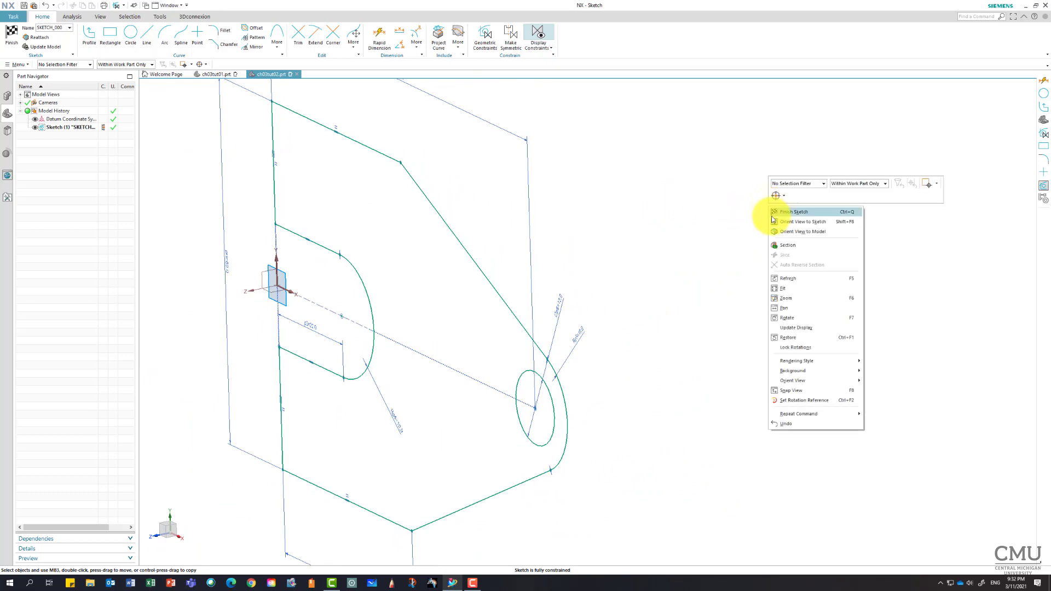
{"action": "left_click", "coordinate": [786, 222]}
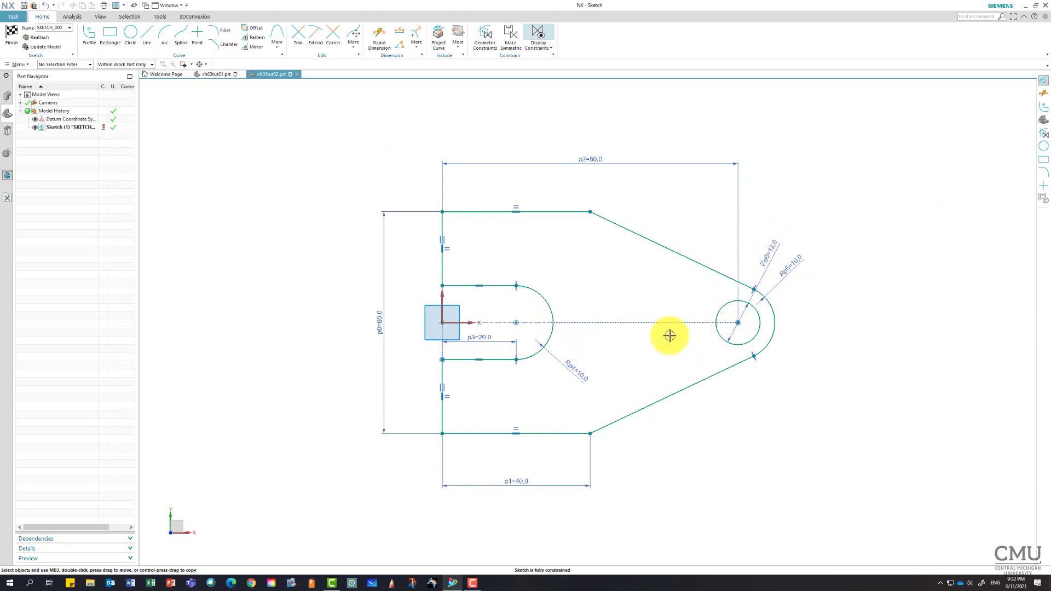
{"action": "scroll", "coordinate": [784, 327], "scroll_direction": "up", "scroll_amount": 5}
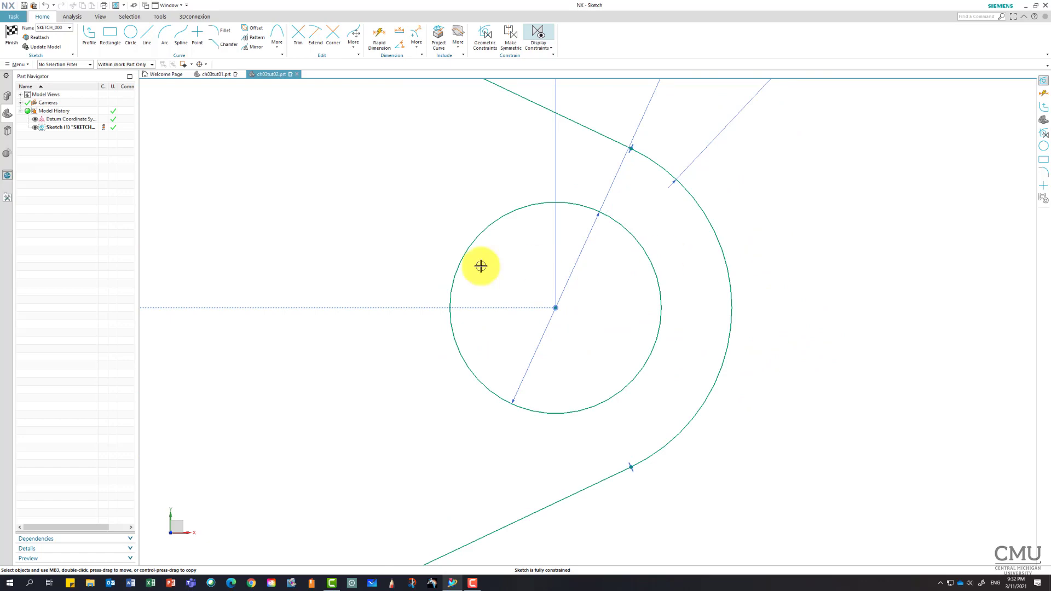
{"action": "scroll", "coordinate": [399, 310], "scroll_direction": "up", "scroll_amount": 3}
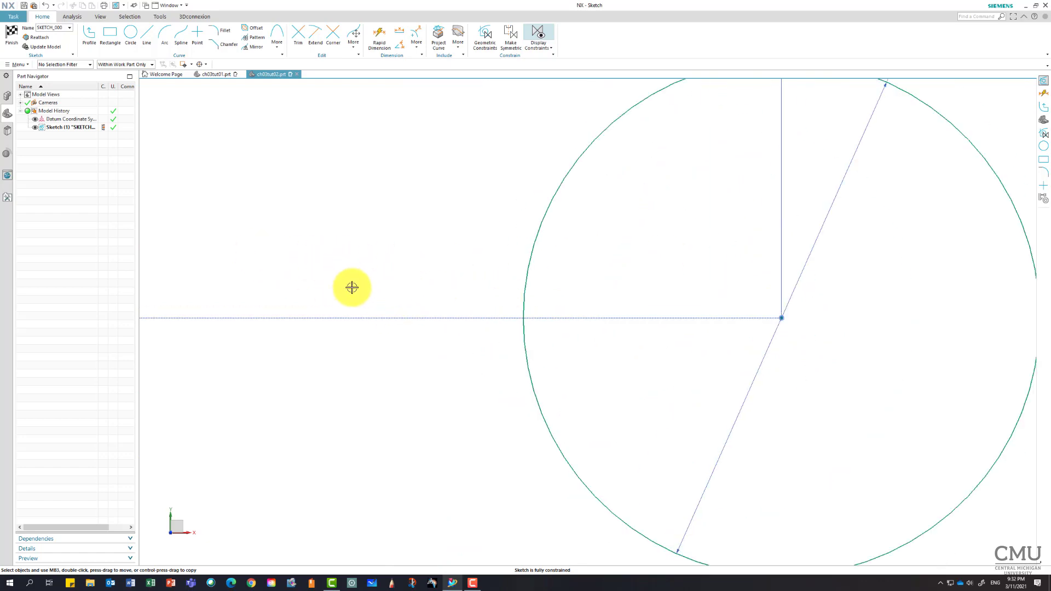
{"action": "right_click", "coordinate": [350, 160]}
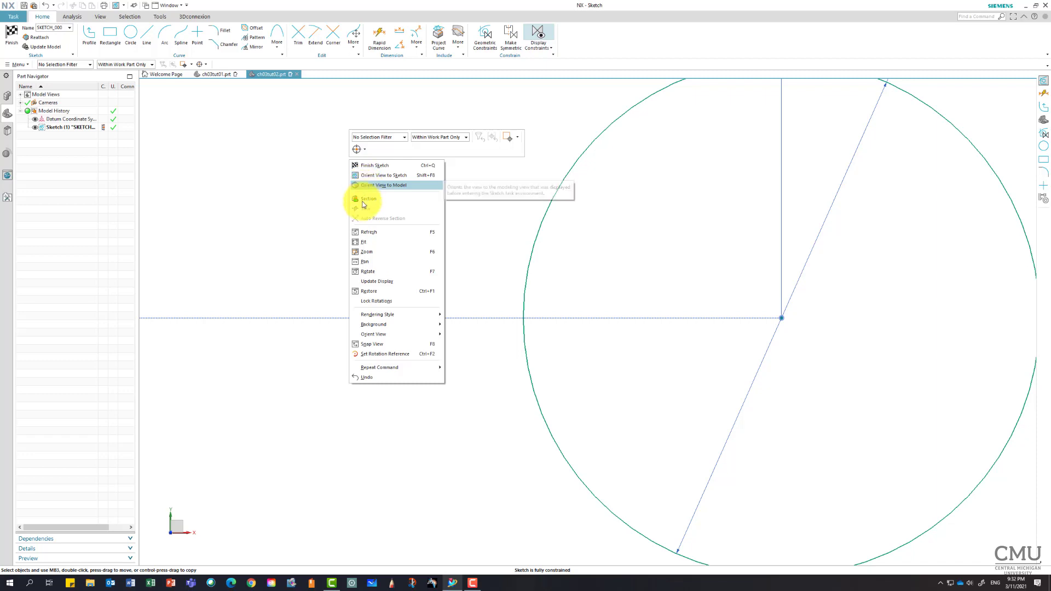
{"action": "left_click", "coordinate": [382, 241]}
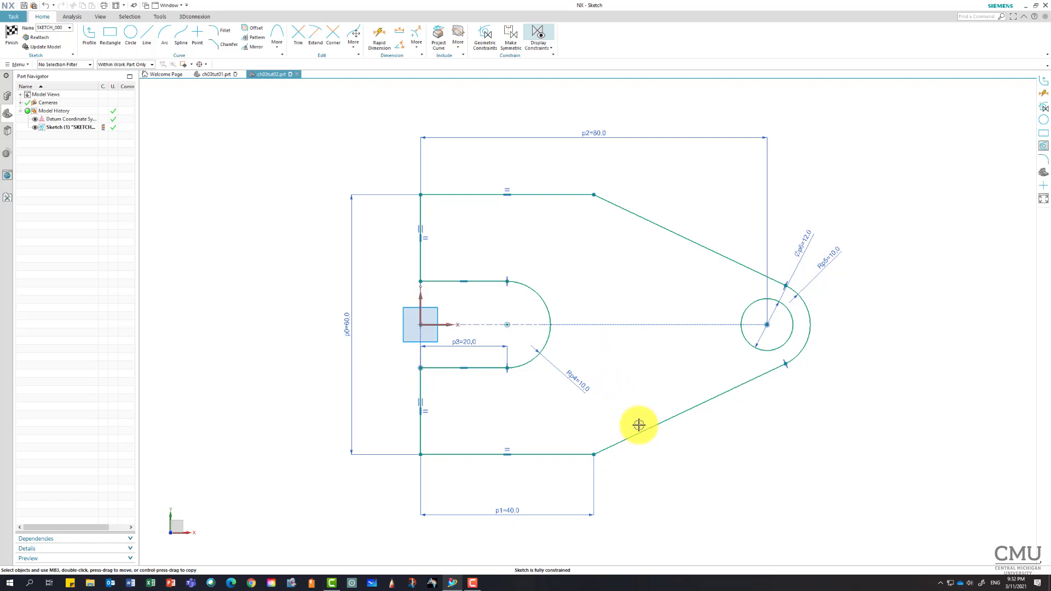
- Finish the sketch and extrude the fork profile 20 mm into a solid block
{"action": "left_click", "coordinate": [12, 34]}
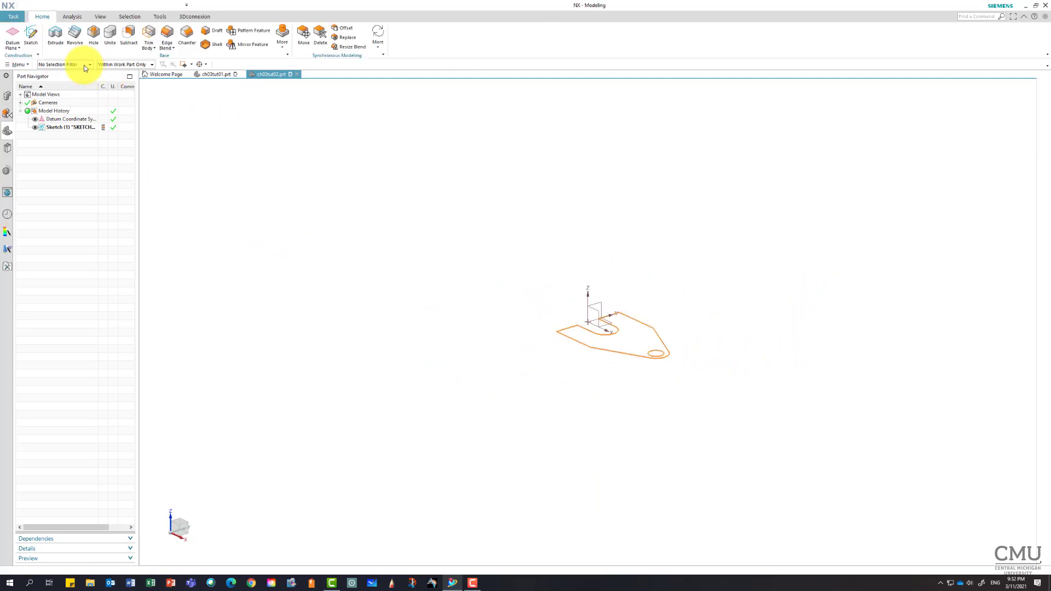
{"action": "left_click", "coordinate": [55, 33]}
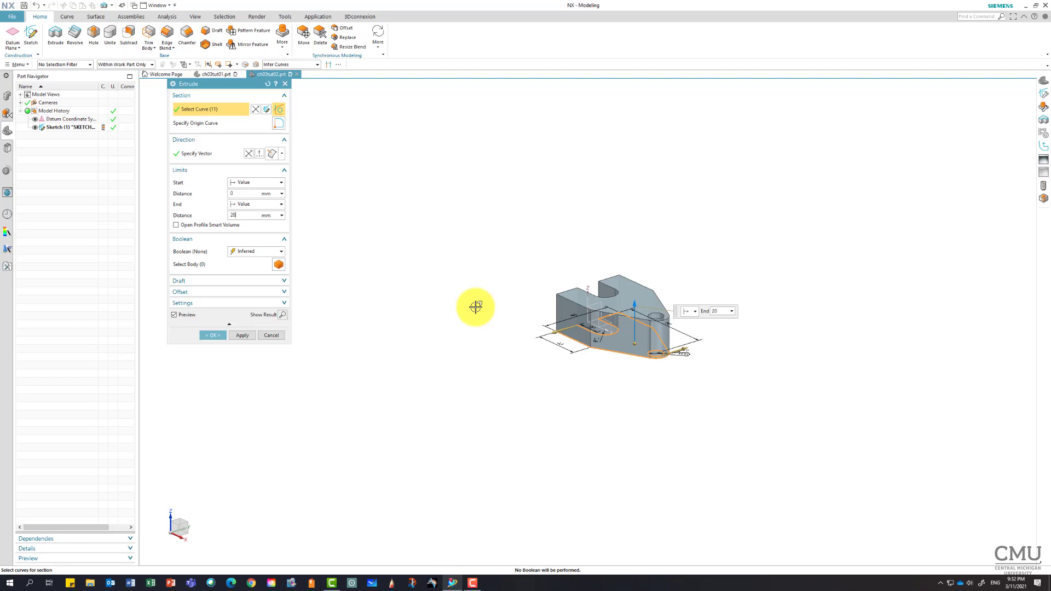
{"action": "left_click", "coordinate": [213, 335]}
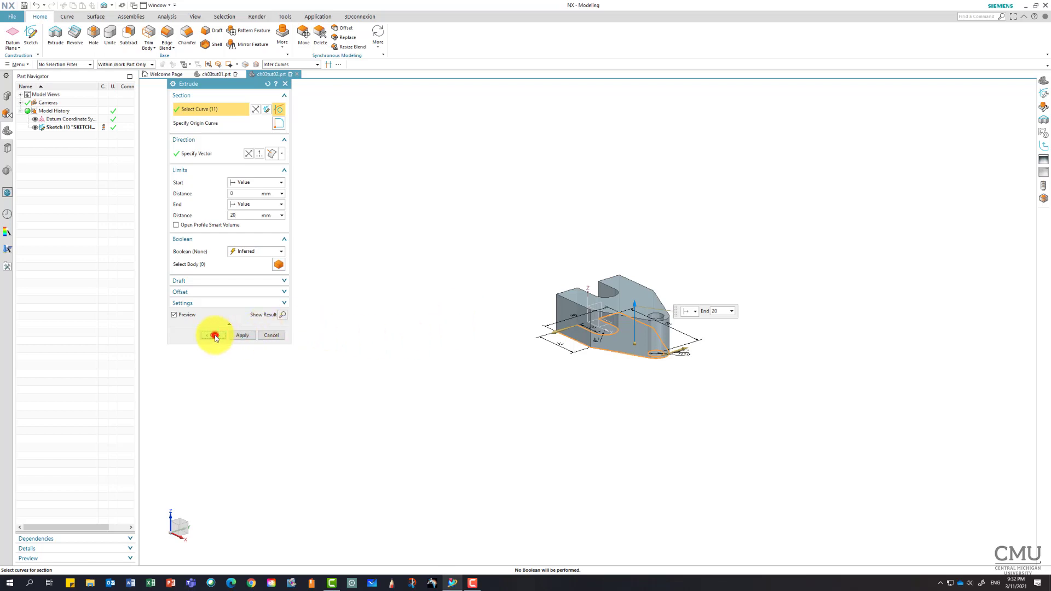
{"action": "scroll", "coordinate": [617, 352], "scroll_direction": "up", "scroll_amount": 5}
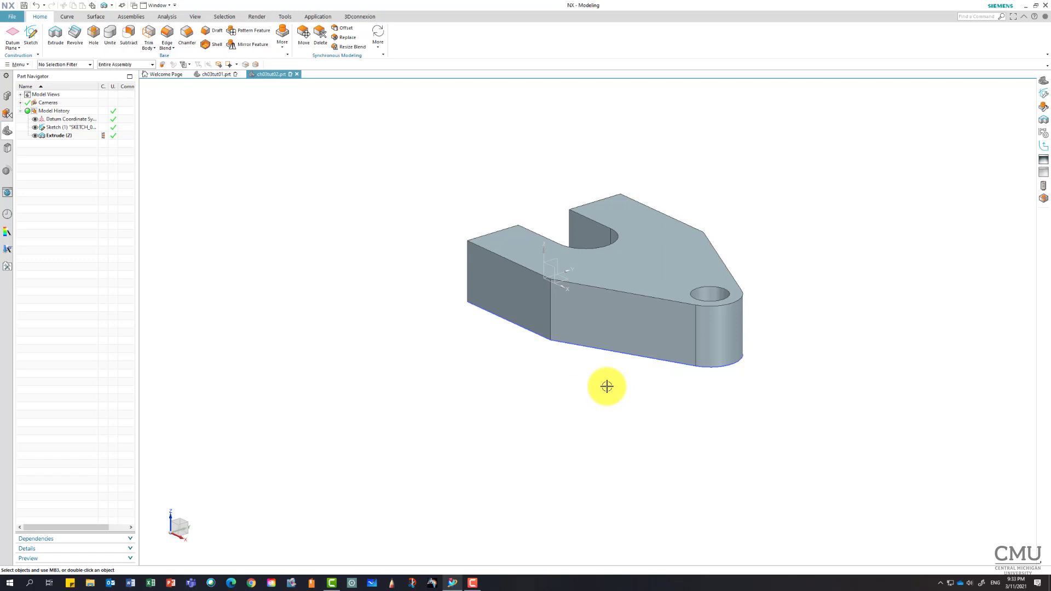
{"action": "scroll", "coordinate": [607, 387], "scroll_direction": "up", "scroll_amount": 4}
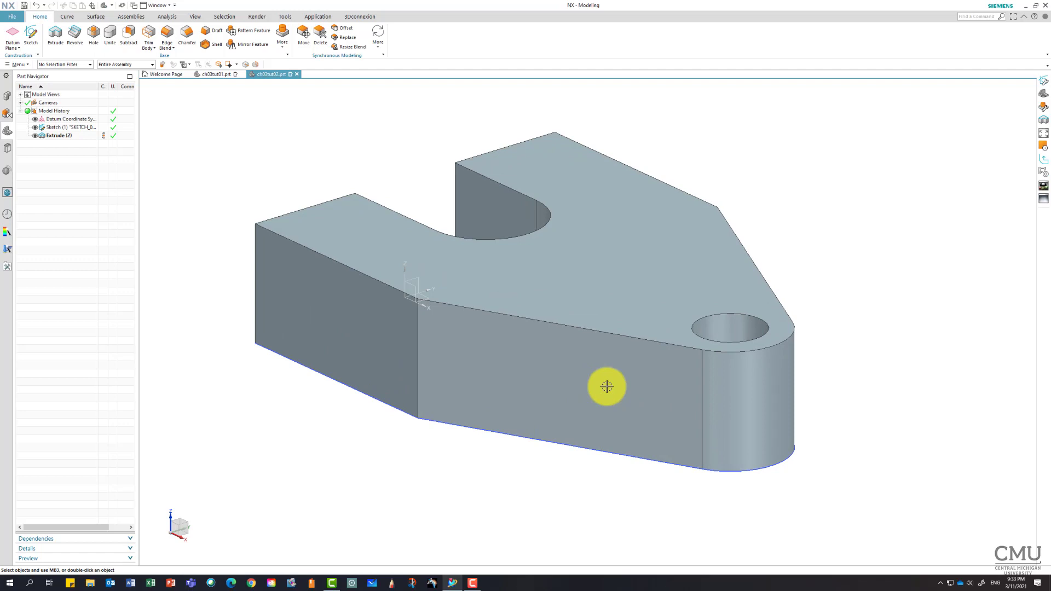
{"action": "key", "text": "End"}
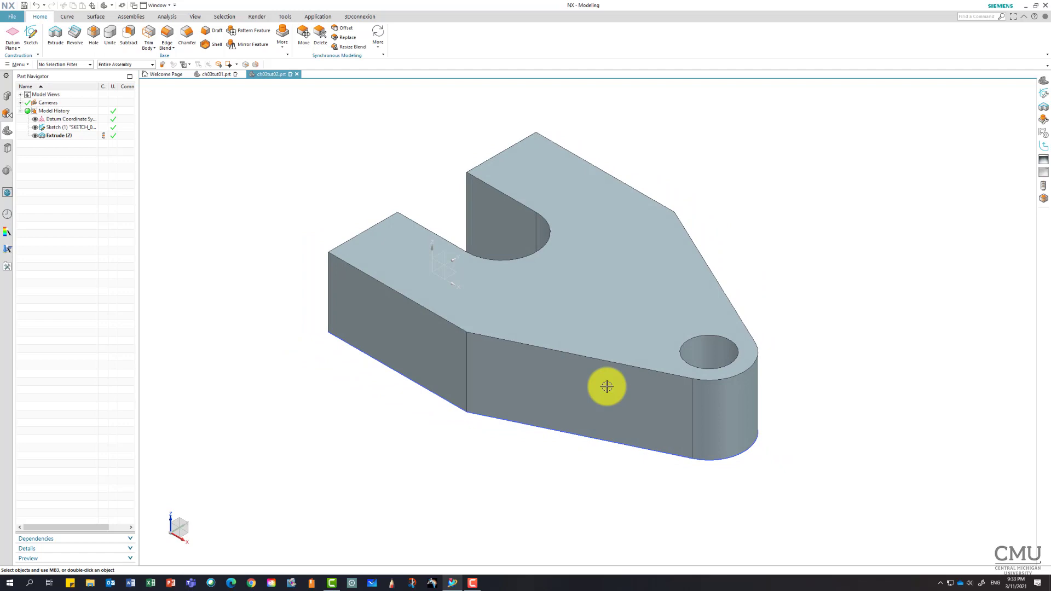
{"action": "key", "text": "Home"}
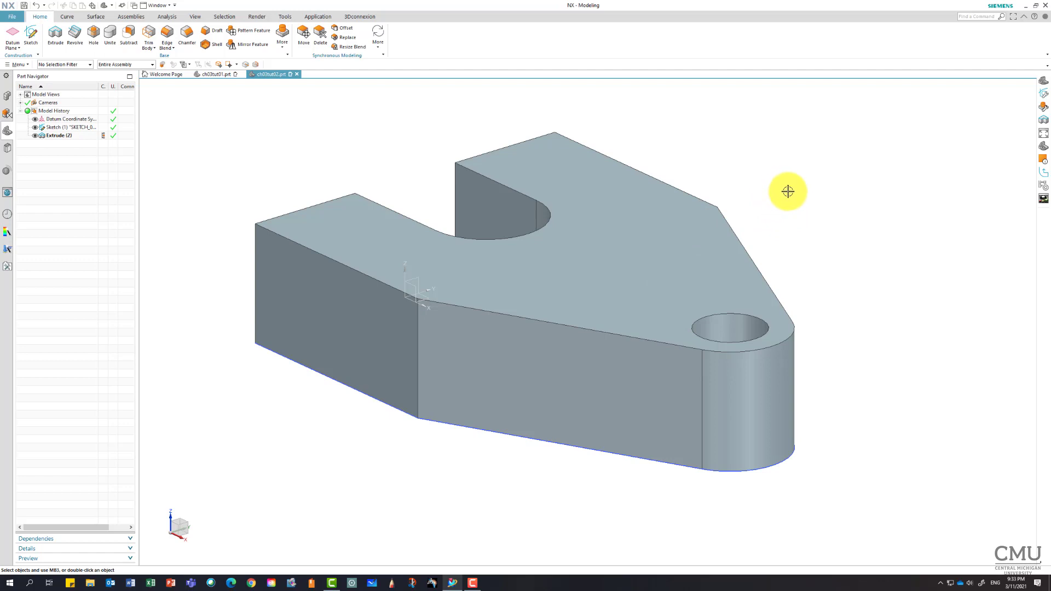
{"action": "right_click", "coordinate": [762, 163]}
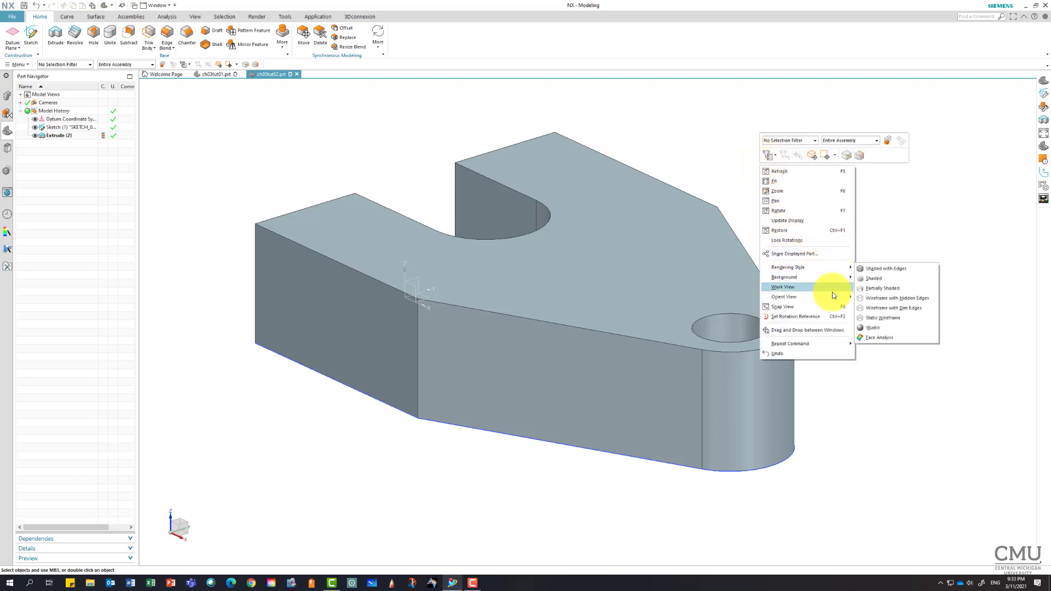
{"action": "mouse_move", "coordinate": [834, 297]}
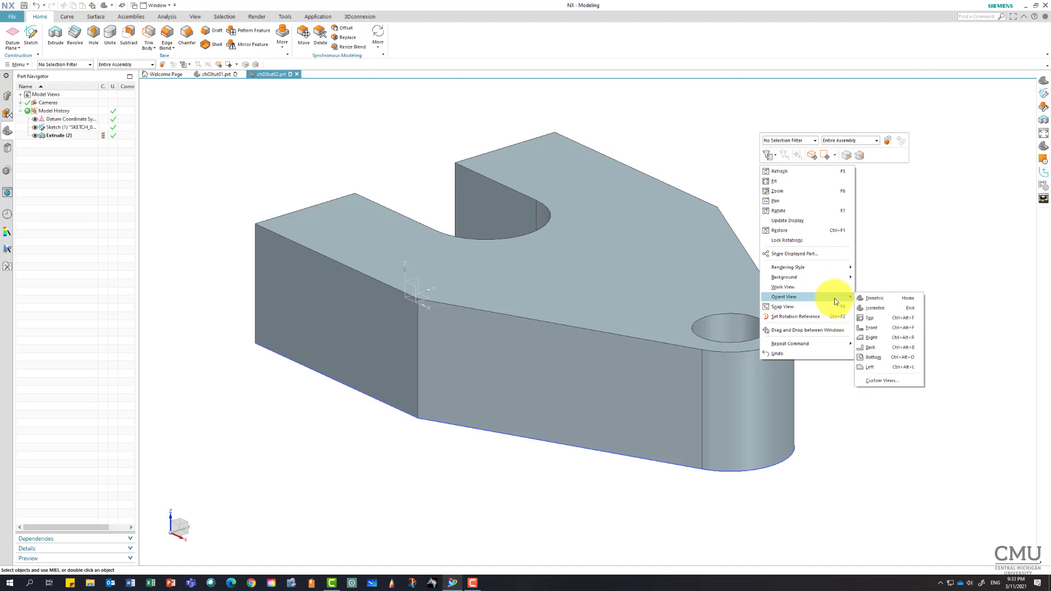
{"action": "left_click", "coordinate": [875, 299]}
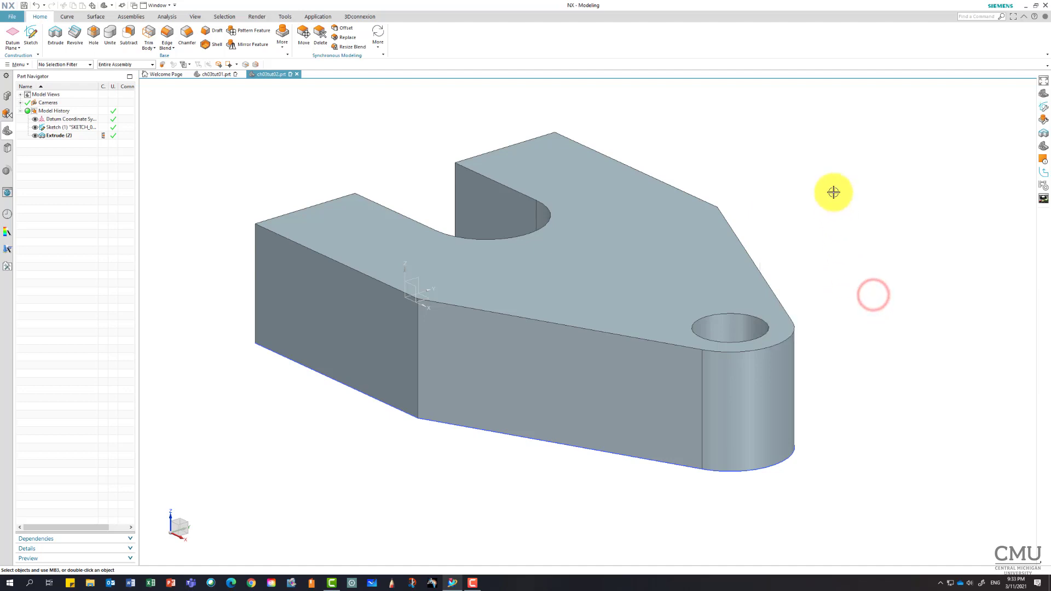